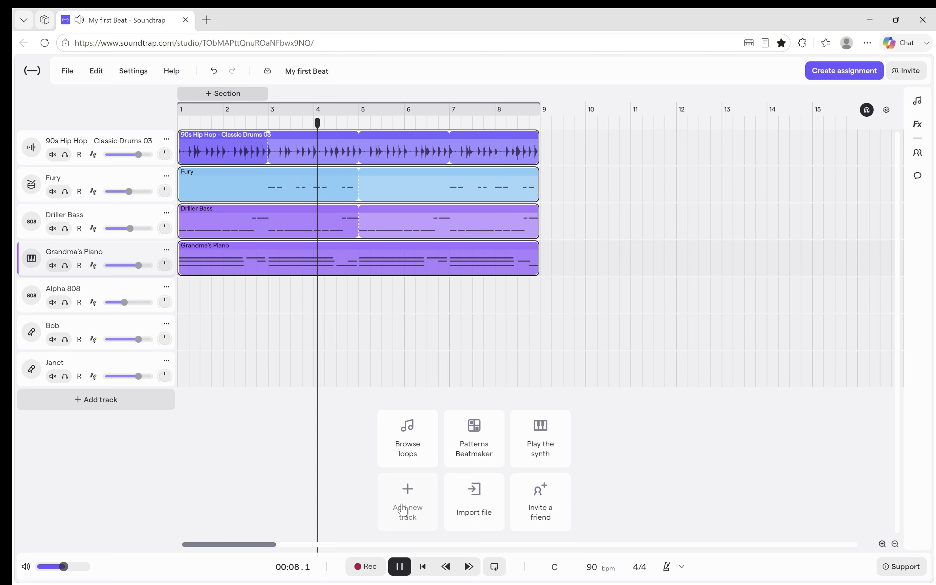
Pause playback, add a Chorus section at bar 1, and extend it to the end of the loops at bar 9.
left_click(399, 567)
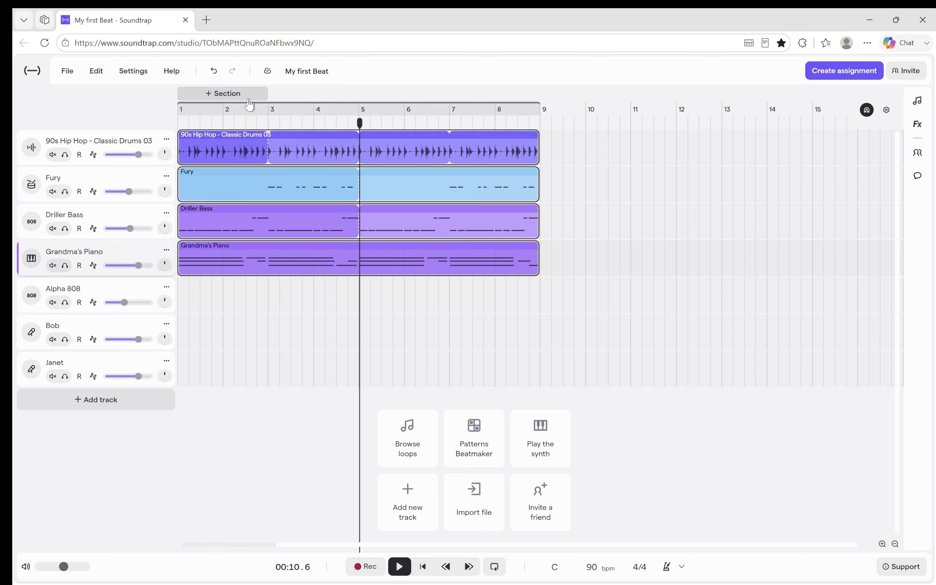
left_click(209, 97)
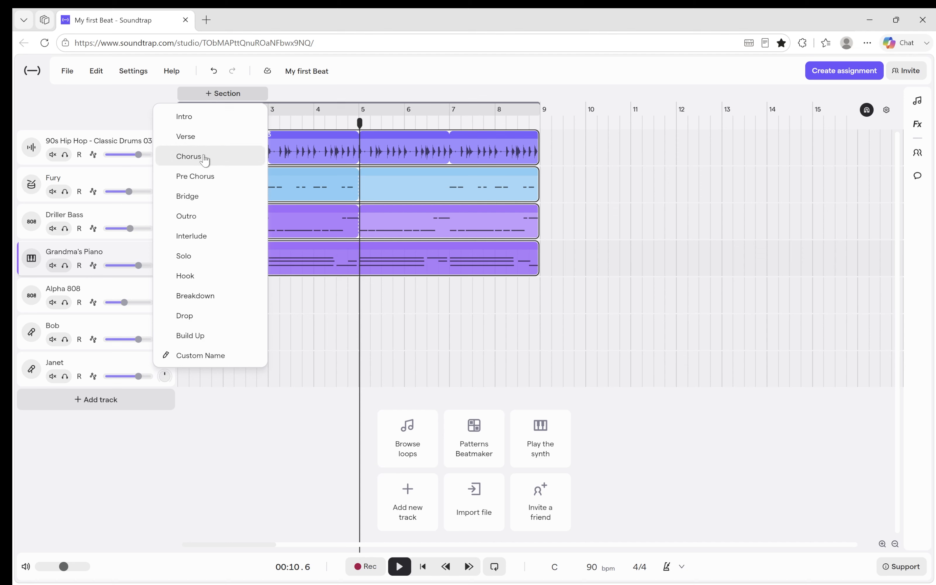
left_click(205, 157)
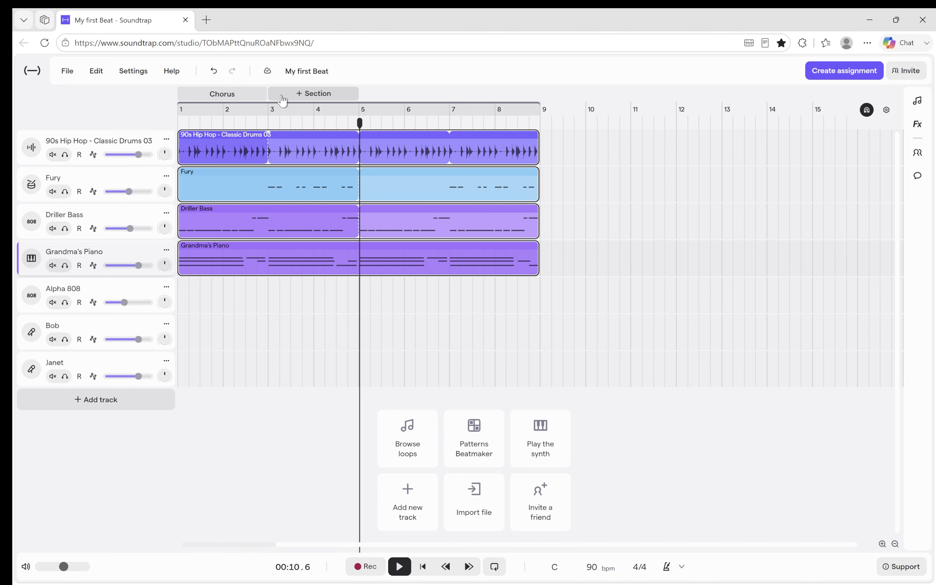
left_click_drag(267, 92, 538, 93)
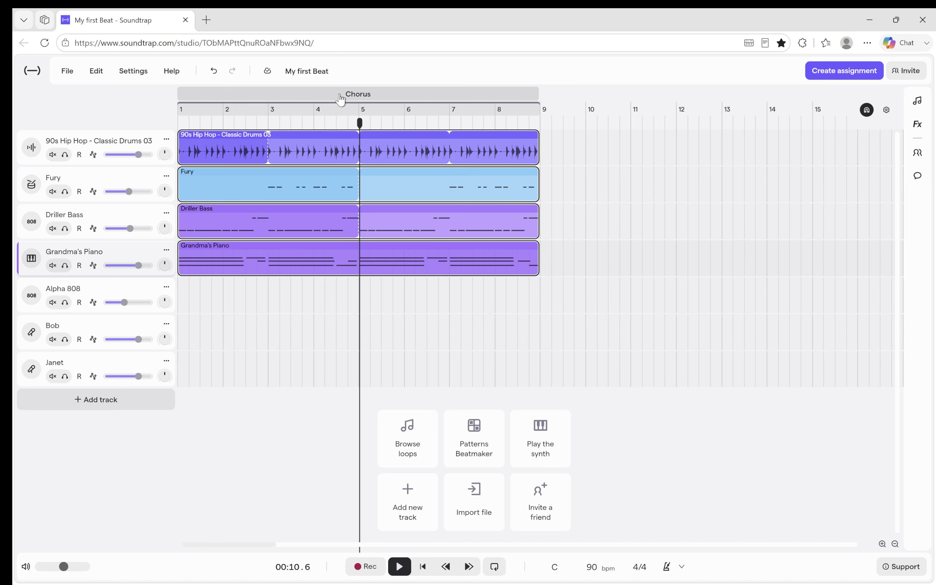
Move the Chorus section with its regions to start at bar 9, and add an Intro section at bar 1.
mouse_move(325, 98)
left_mouse_down()
mouse_move(469, 95)
mouse_move(258, 102)
mouse_move(321, 100)
left_mouse_up()
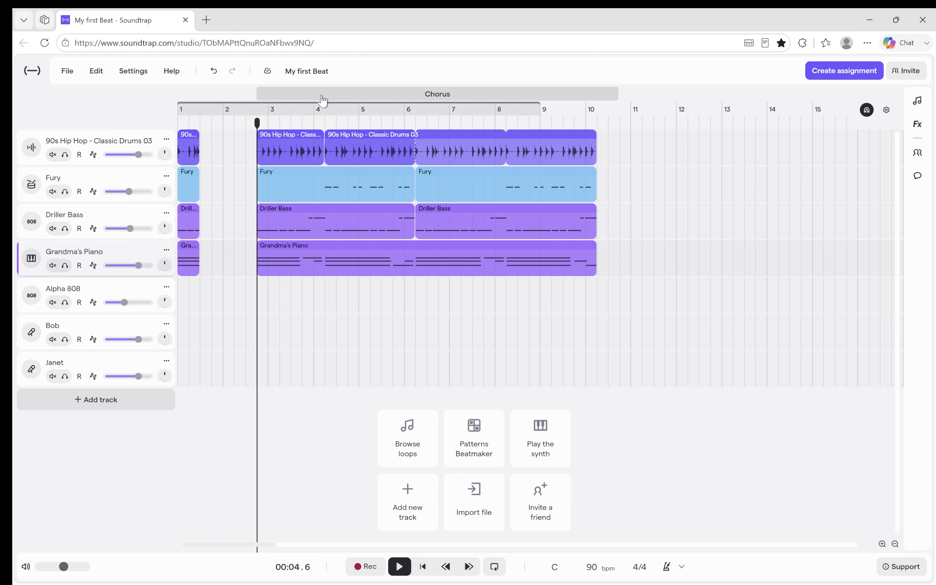
key("ctrl+z")
left_click_drag(260, 97, 589, 104)
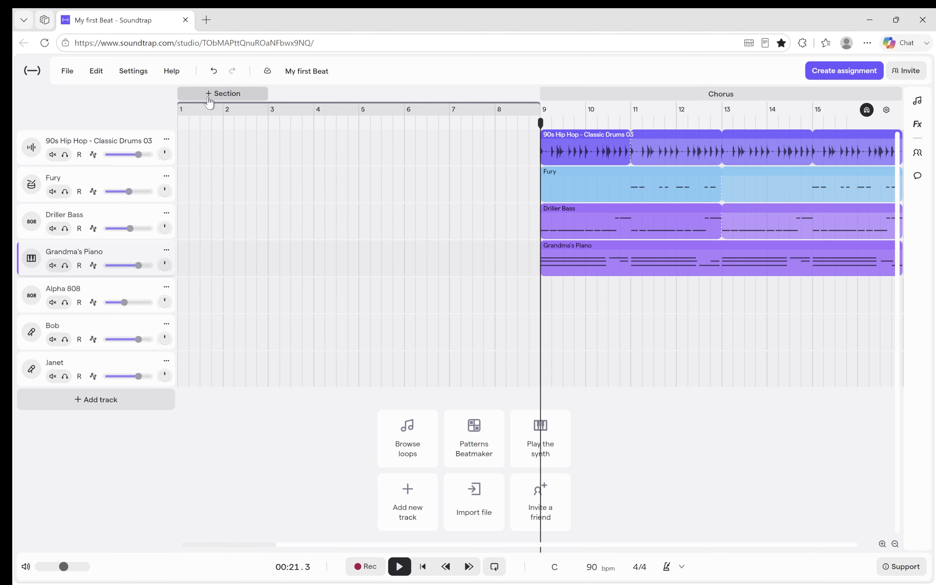
left_click(206, 97)
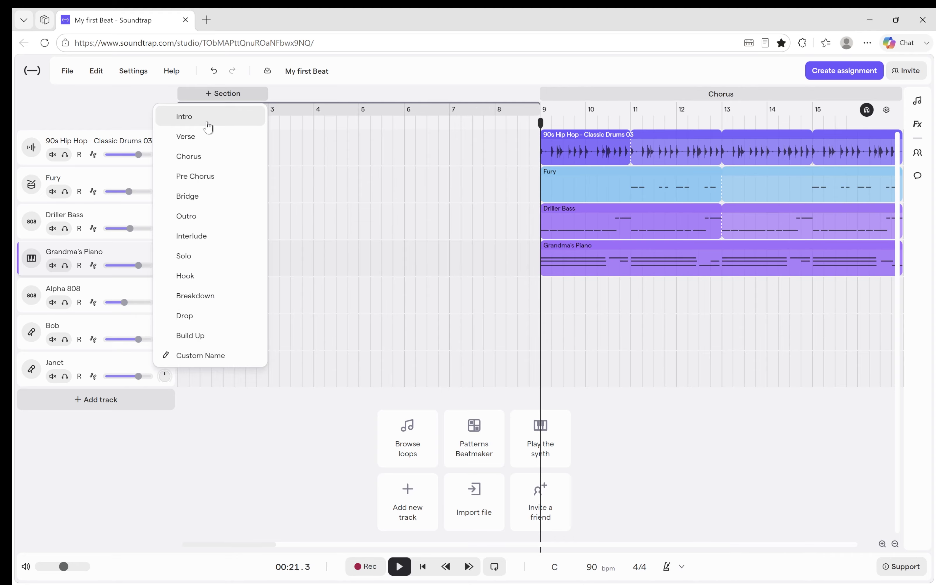
left_click(208, 126)
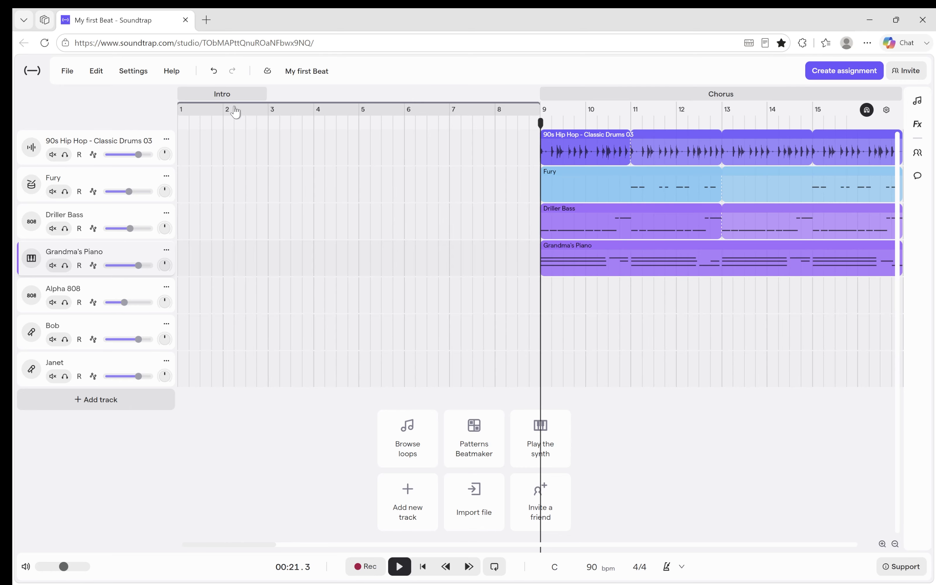
Copy the chorus's 90s Hip Hop - Classic Drums 03 region and paste it at bar 1 on the same track.
left_click(748, 155)
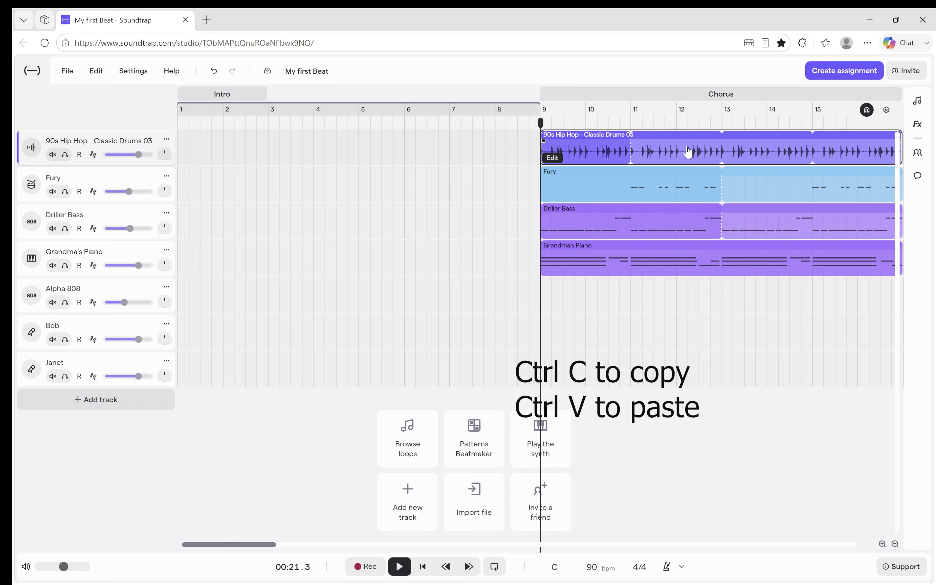
left_click(200, 140)
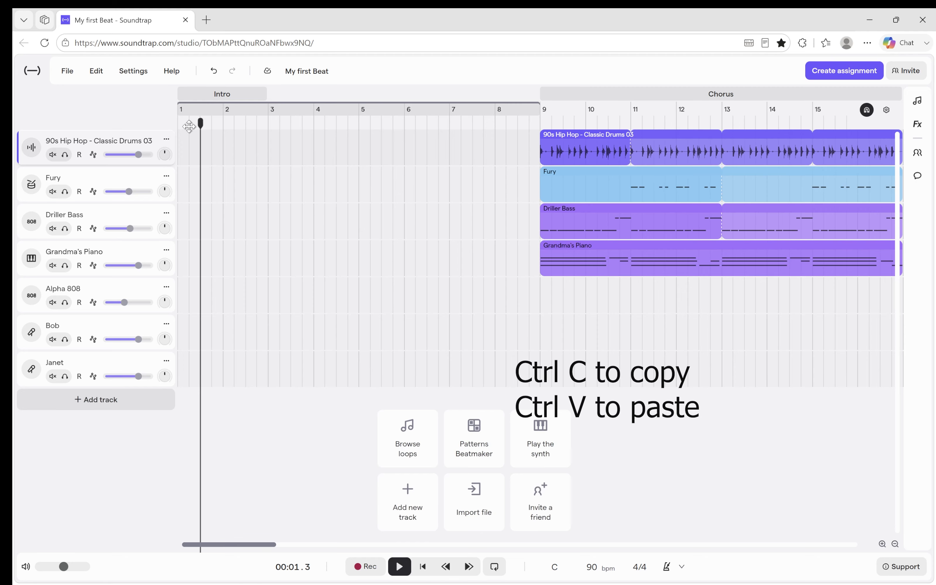
left_click_drag(189, 126, 167, 132)
key("ctrl+v")
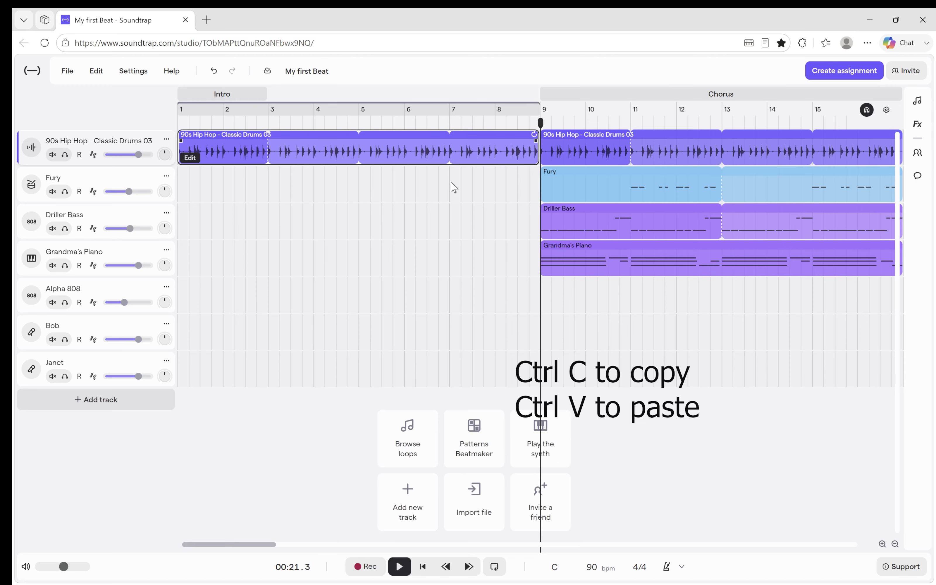
Copy the chorus's Grandma's Piano region to bar 1, placing the copy on the Grandma's Piano track.
left_click(600, 264)
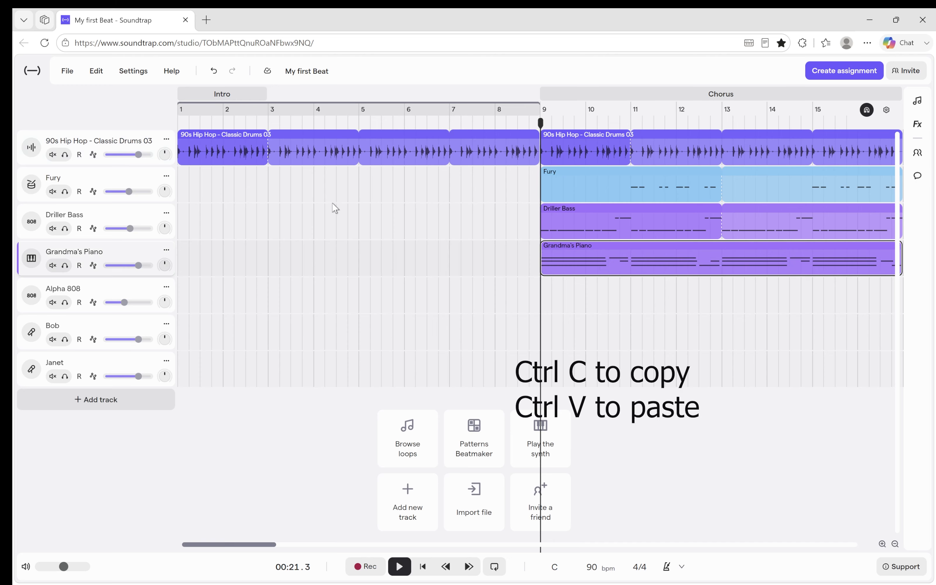
left_click(199, 218)
left_click(195, 157)
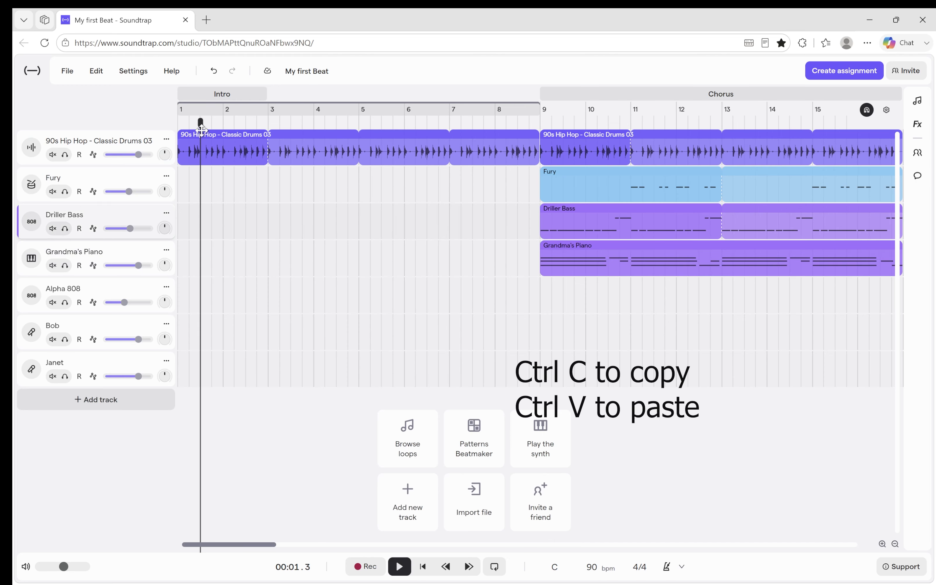
left_click_drag(192, 125, 148, 126)
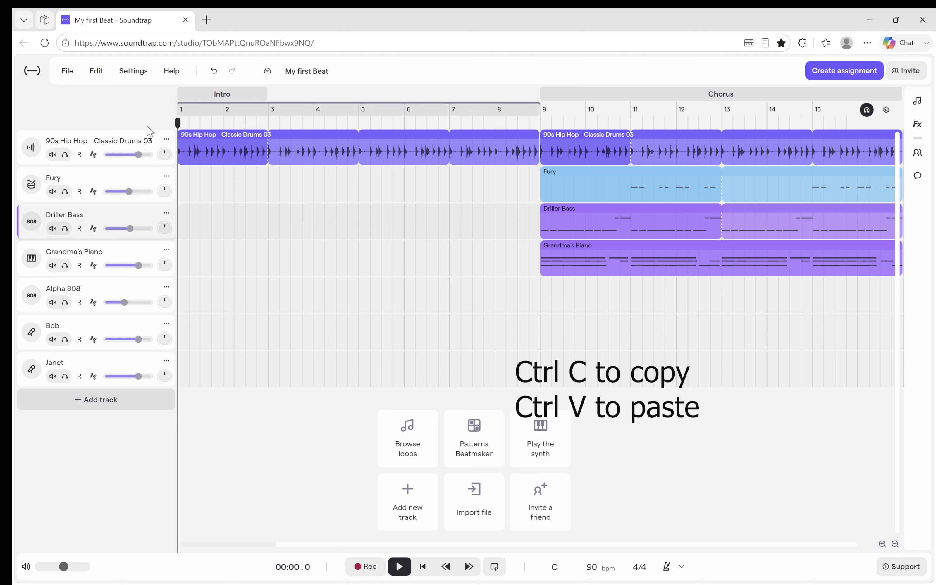
key("ctrl+v")
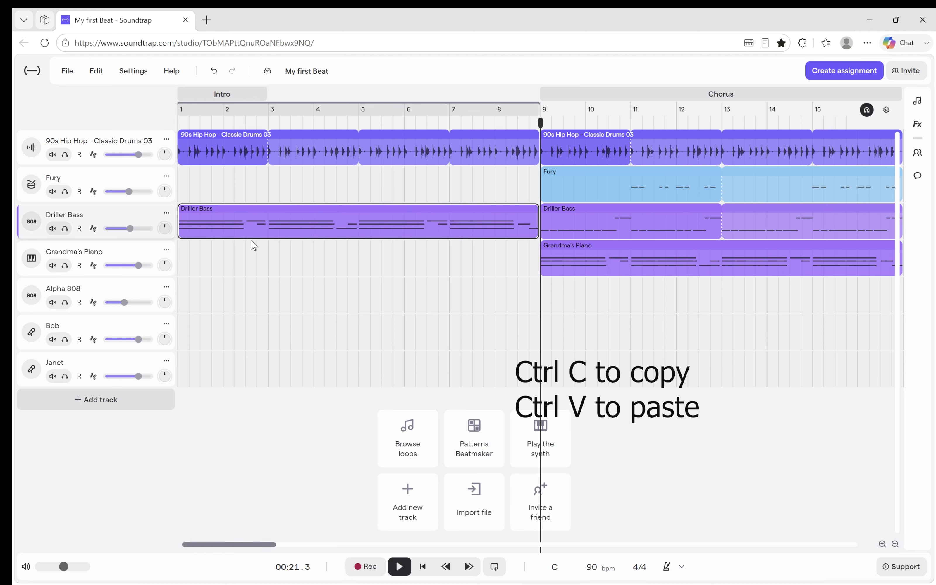
mouse_move(255, 234)
left_mouse_down()
mouse_move(251, 242)
mouse_move(267, 224)
mouse_move(266, 251)
left_mouse_up()
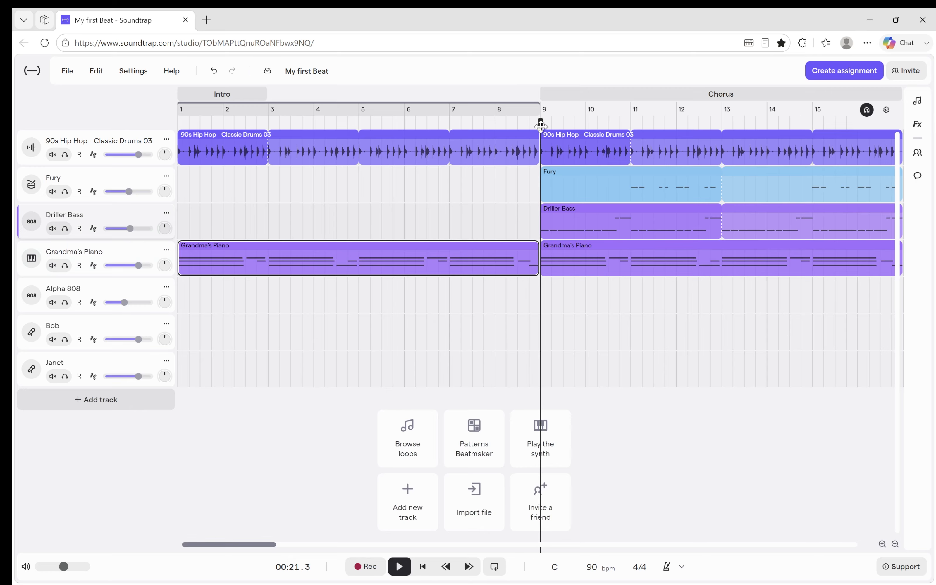
Play the drums and piano of the intro from the start, and return the playhead to bar 1.
left_click_drag(540, 123, 131, 119)
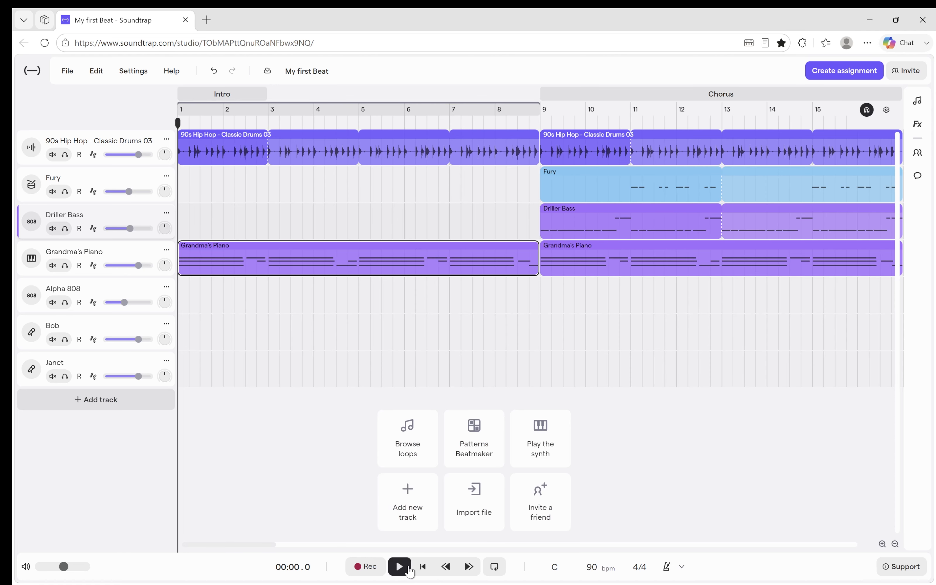
left_click(399, 567)
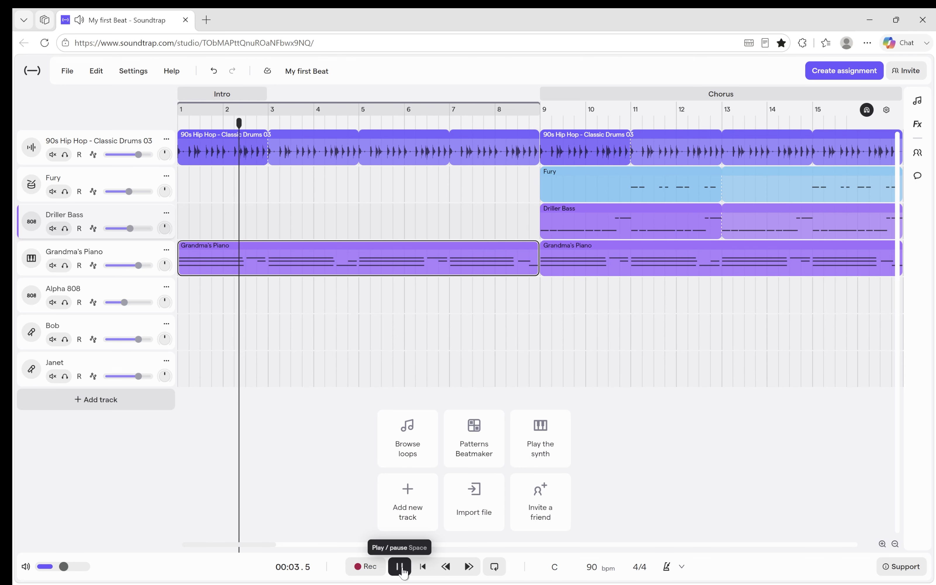
left_click(401, 567)
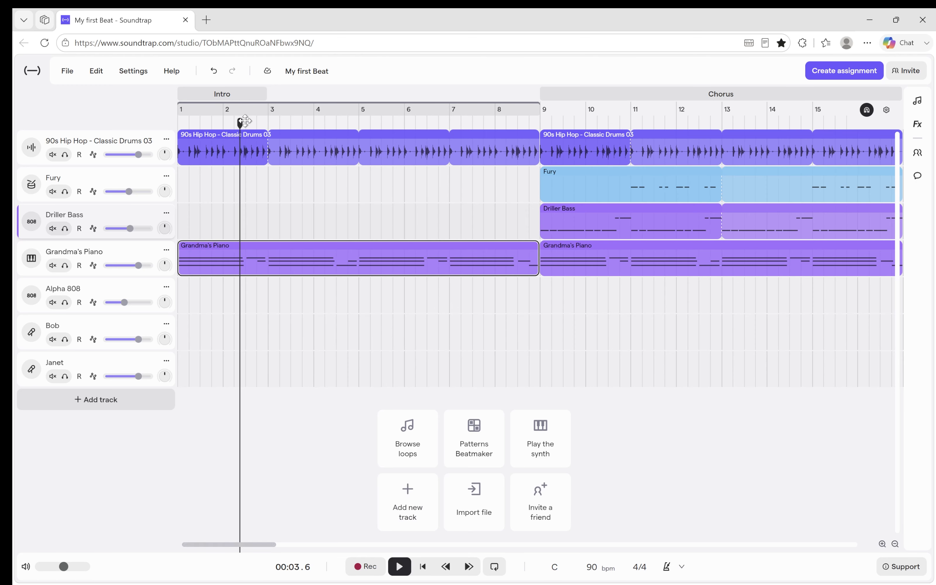
left_click_drag(240, 123, 165, 127)
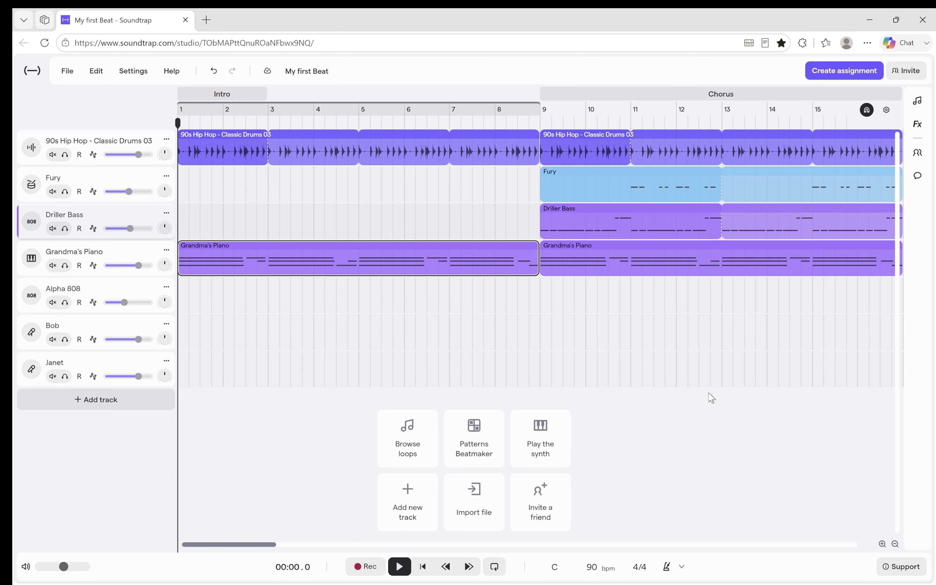
Split the intro's drum and piano regions at beat 2 of bar 1 and delete the pieces after it, keeping the drums from bar 3.
left_click(882, 545)
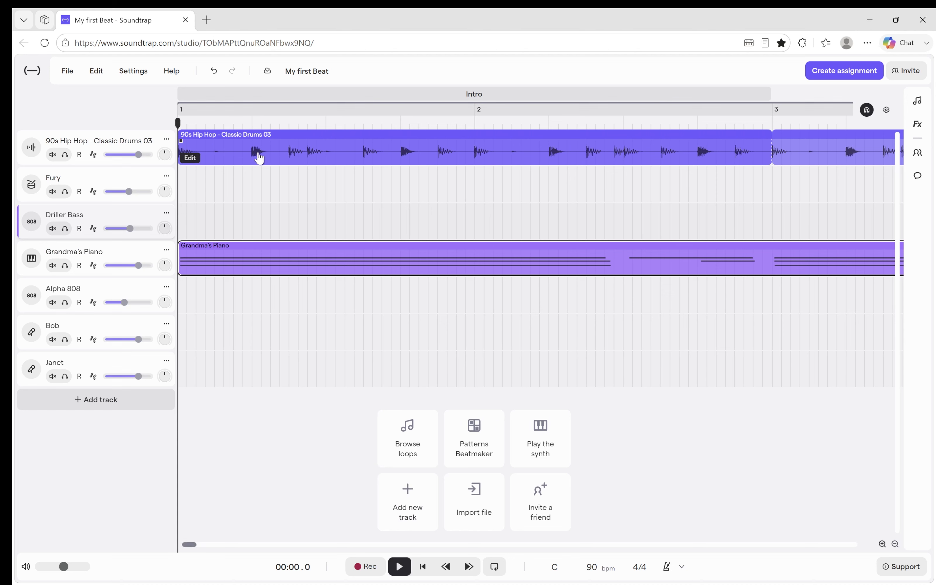
left_click(400, 567)
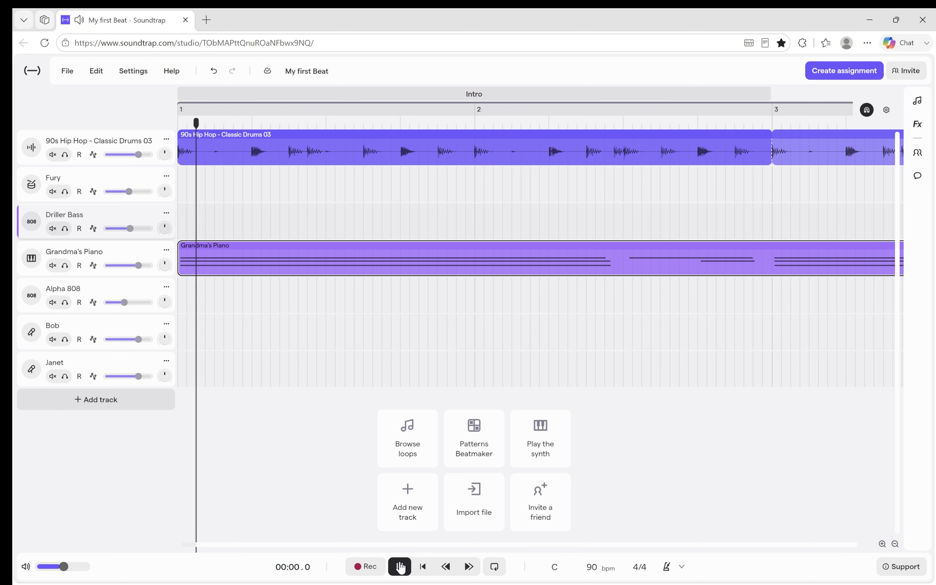
left_click(401, 567)
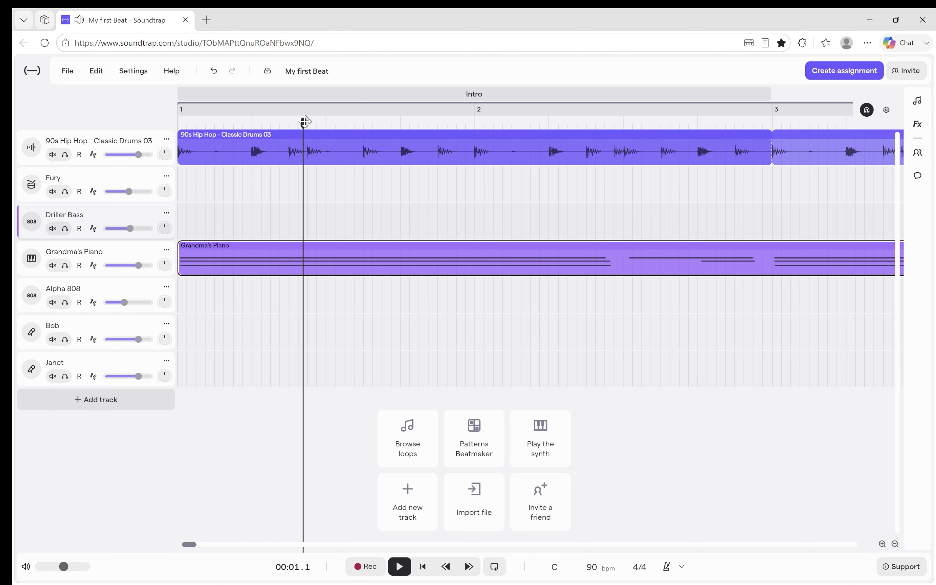
left_click_drag(304, 122, 251, 123)
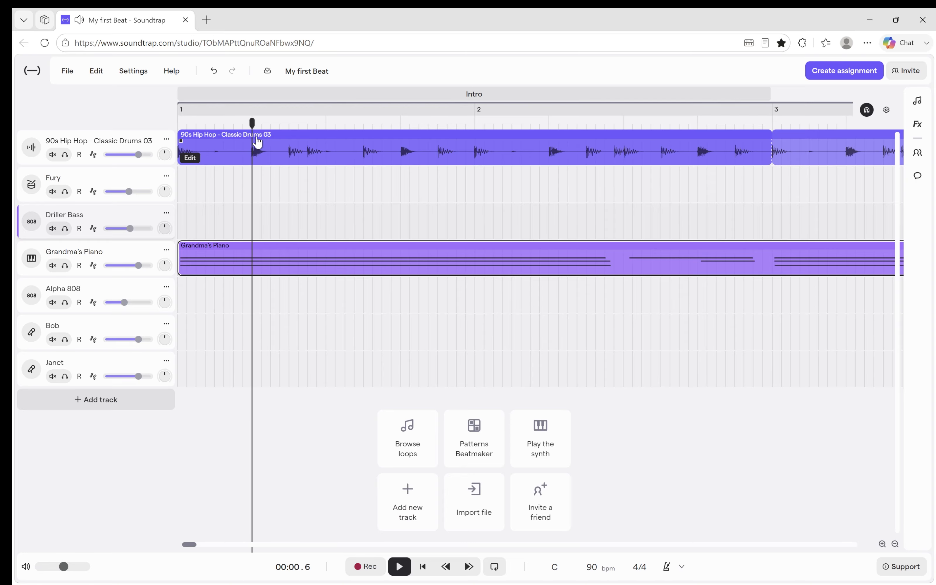
left_click_drag(302, 332, 214, 146)
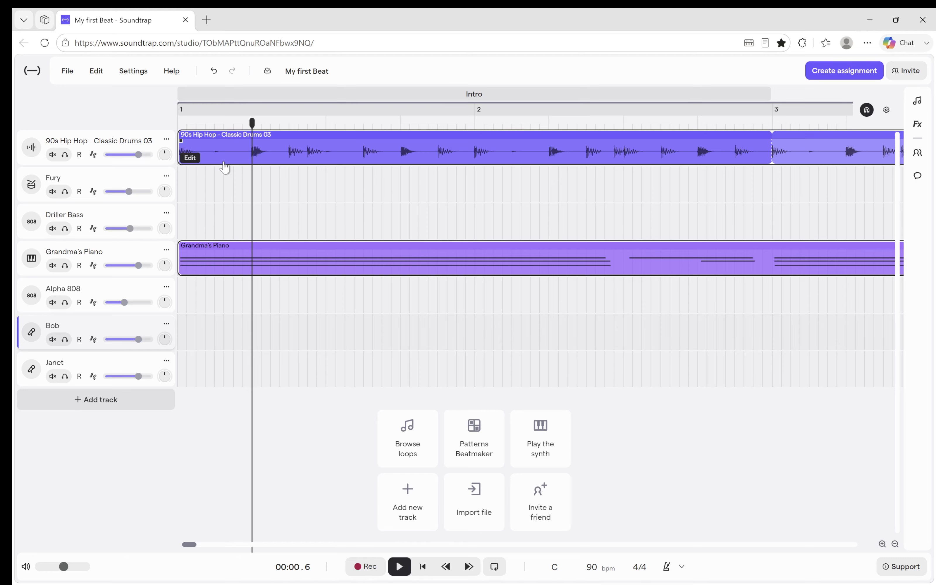
key("ctrl+e")
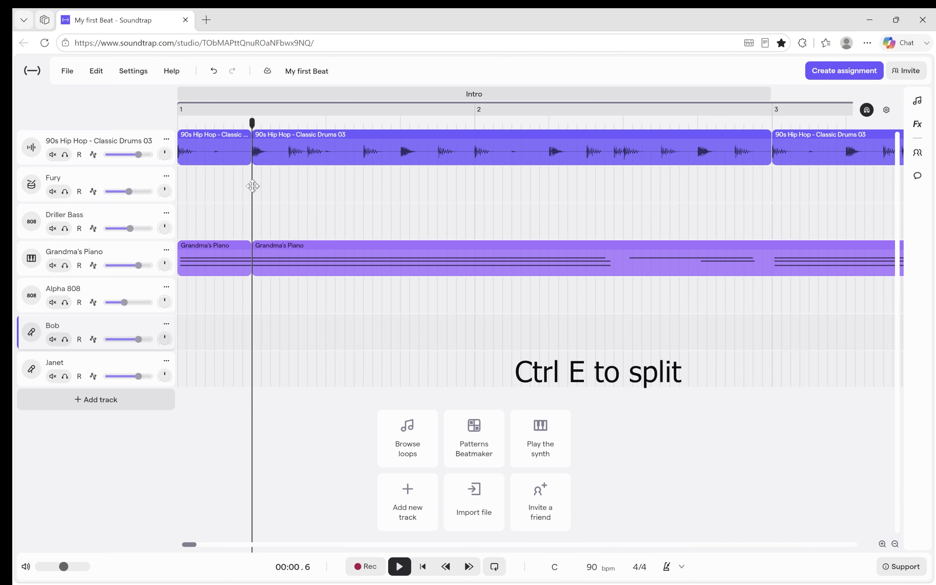
left_click_drag(619, 336, 456, 144)
key("Delete")
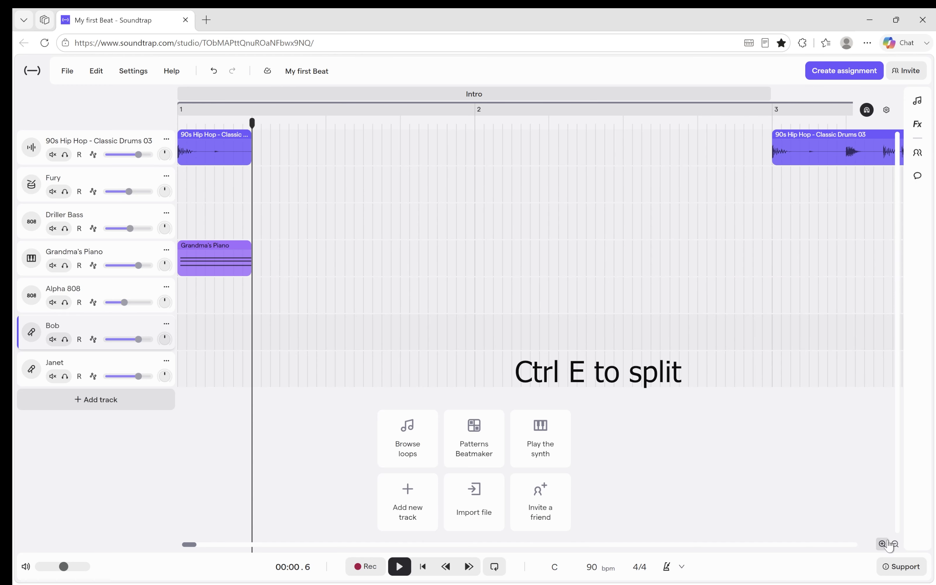
Copy the one-beat drum and piano pieces and paste them three times from beat 2 to fill bar 1.
left_click_drag(309, 131, 204, 264)
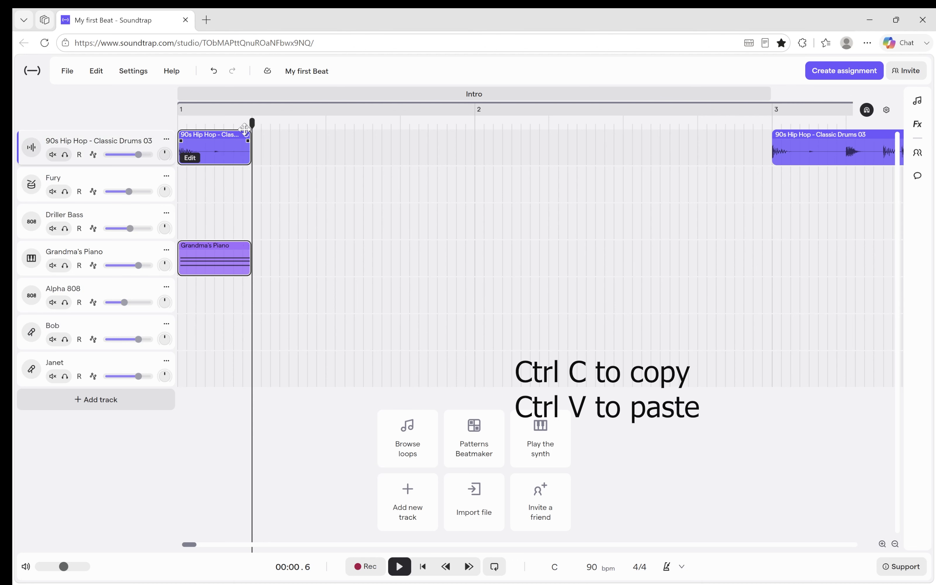
left_click(279, 135)
left_click(253, 130)
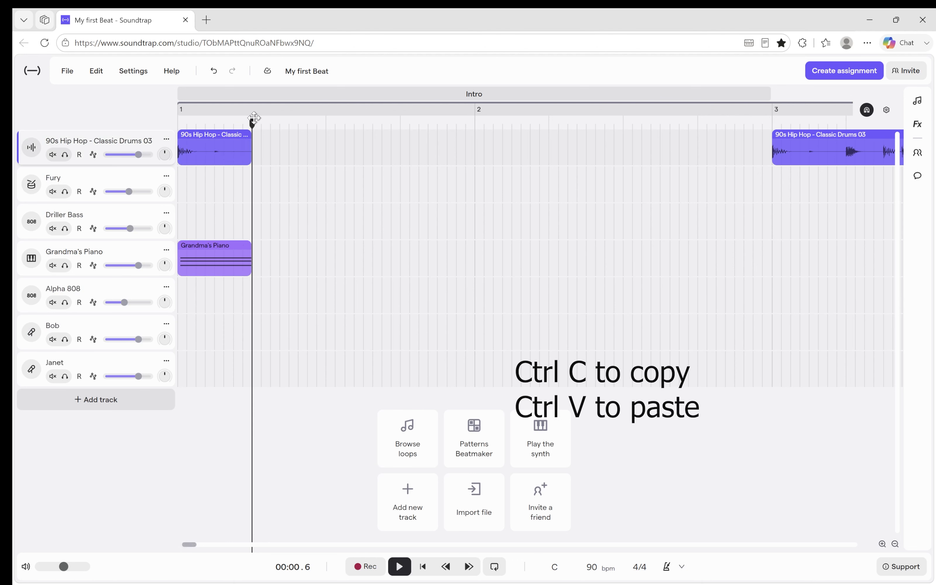
mouse_move(255, 117)
left_mouse_down()
mouse_move(271, 123)
mouse_move(252, 124)
left_mouse_up()
key("ctrl+v")
key("ctrl+v")
key("ctrl+v")
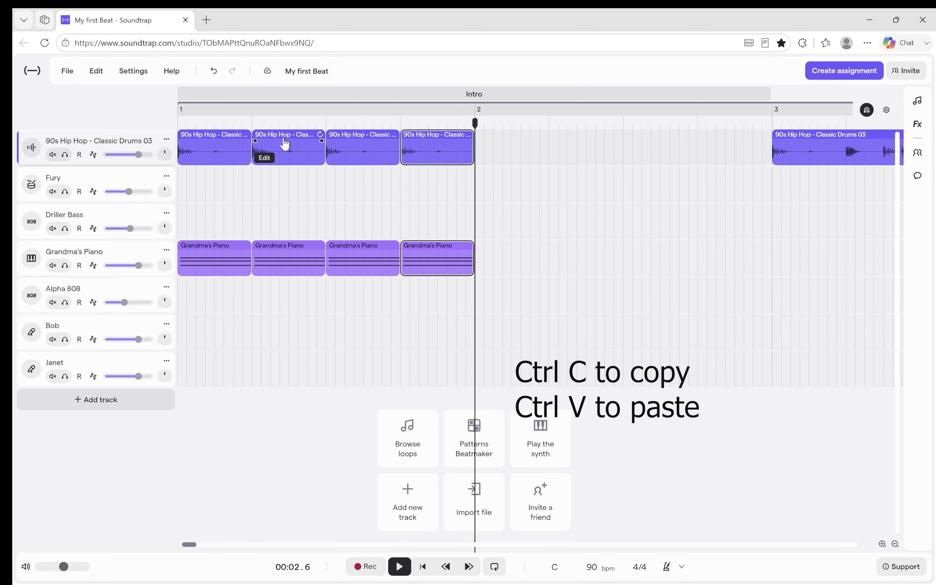
Play the repeated drum and piano hits from the start of the song.
left_click(423, 566)
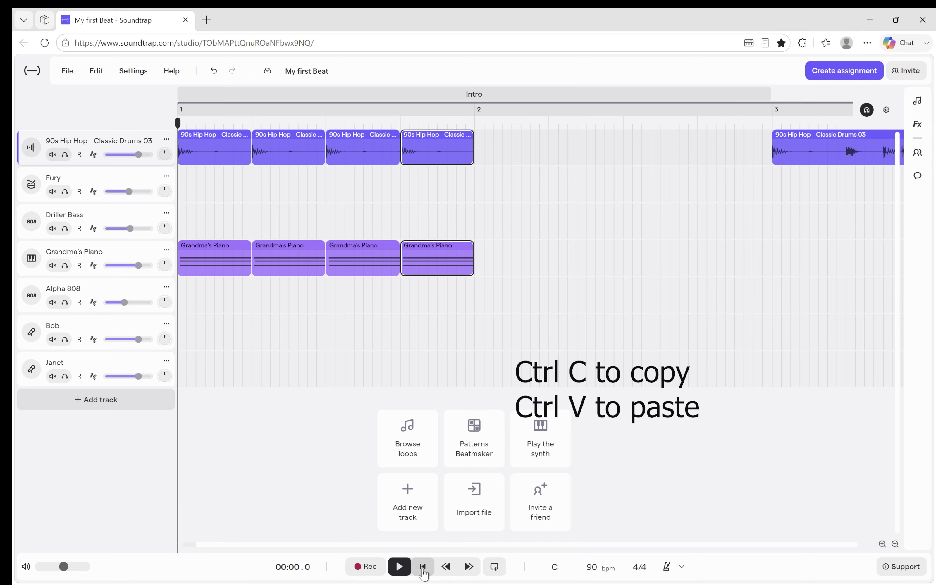
left_click(399, 567)
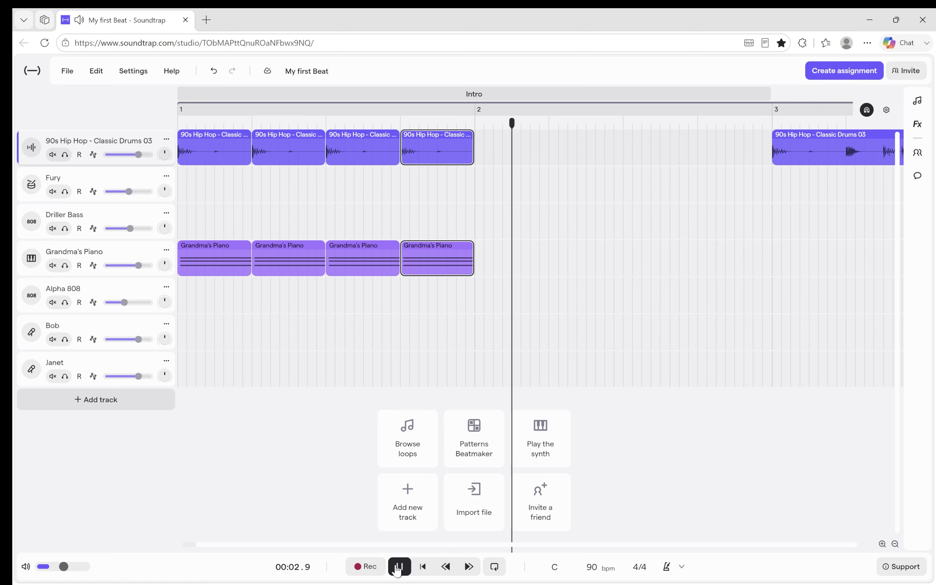
left_click(398, 568)
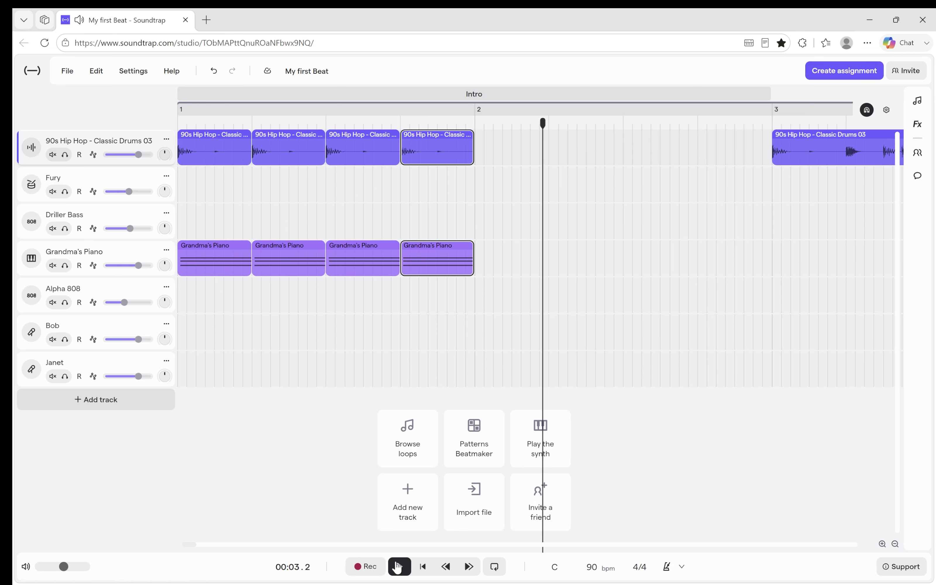
Delete the leftover 90s Hip Hop drum region that spans bars 3 to 8, before the chorus.
left_click(893, 543)
left_click(893, 543)
left_click(893, 543)
left_click(893, 543)
left_click(893, 543)
left_click(893, 544)
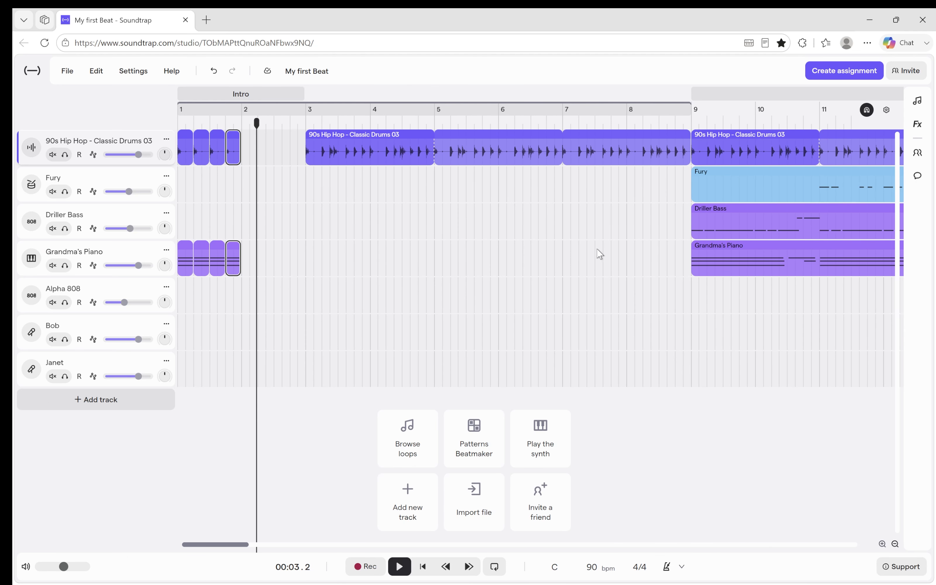
left_click_drag(599, 254, 376, 146)
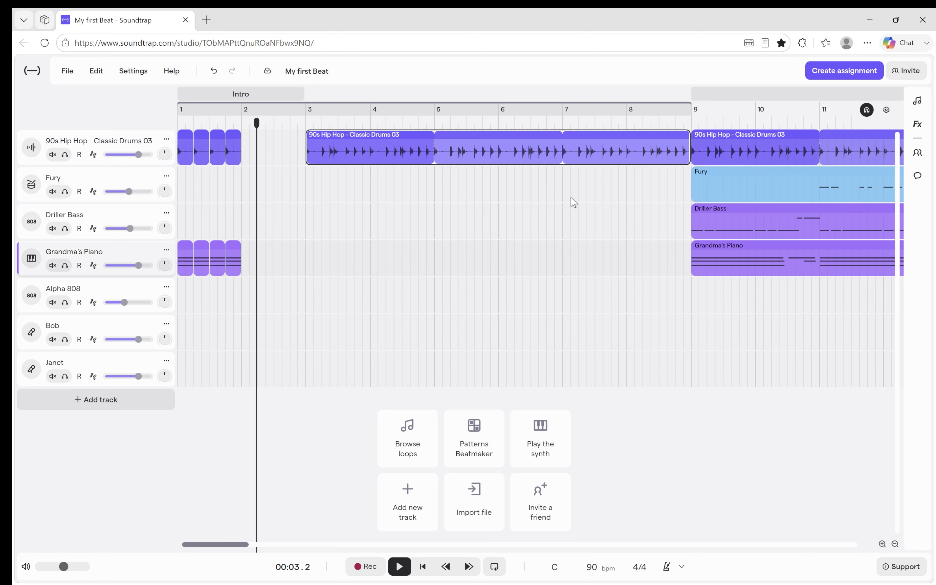
key("Delete")
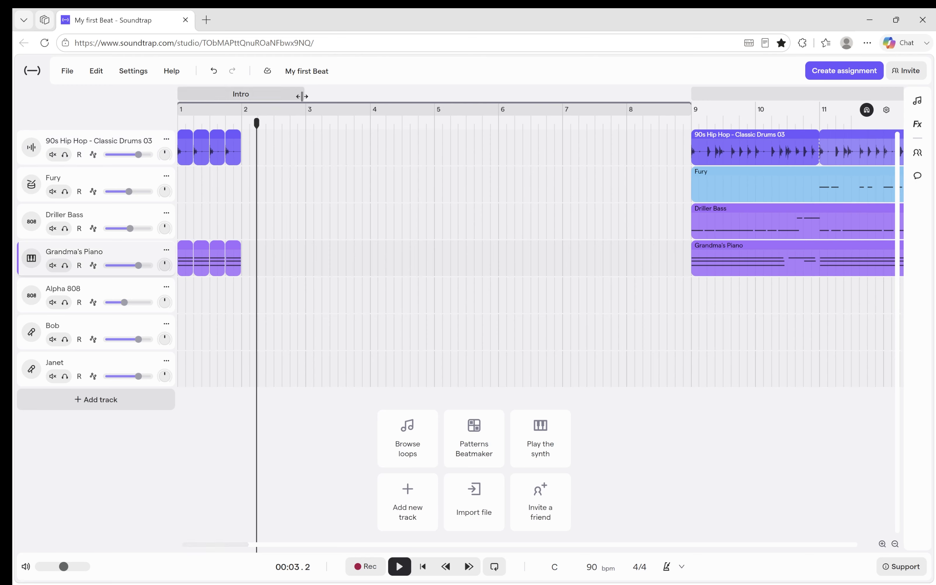
Shorten the Intro section to one bar and move the Chorus section with its loops to bar 2.
left_click_drag(299, 96, 234, 97)
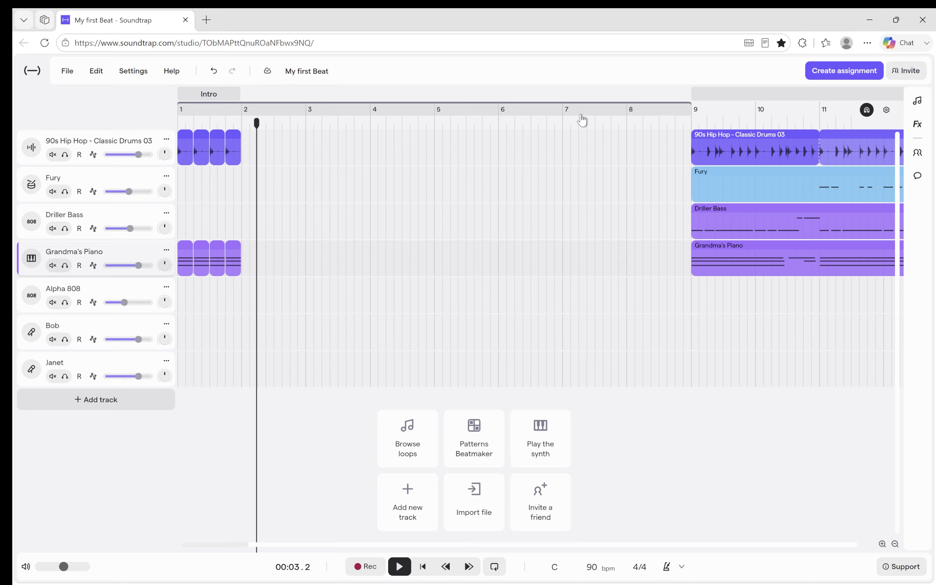
left_click_drag(759, 103, 311, 97)
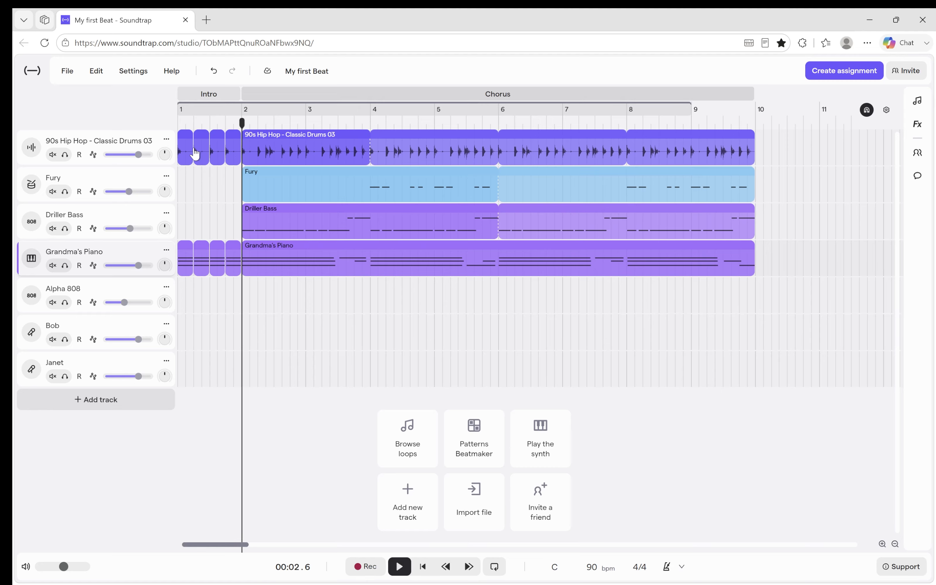
Play the song from the start to hear the intro lead into the chorus, and pause in bar 3.
left_click(423, 566)
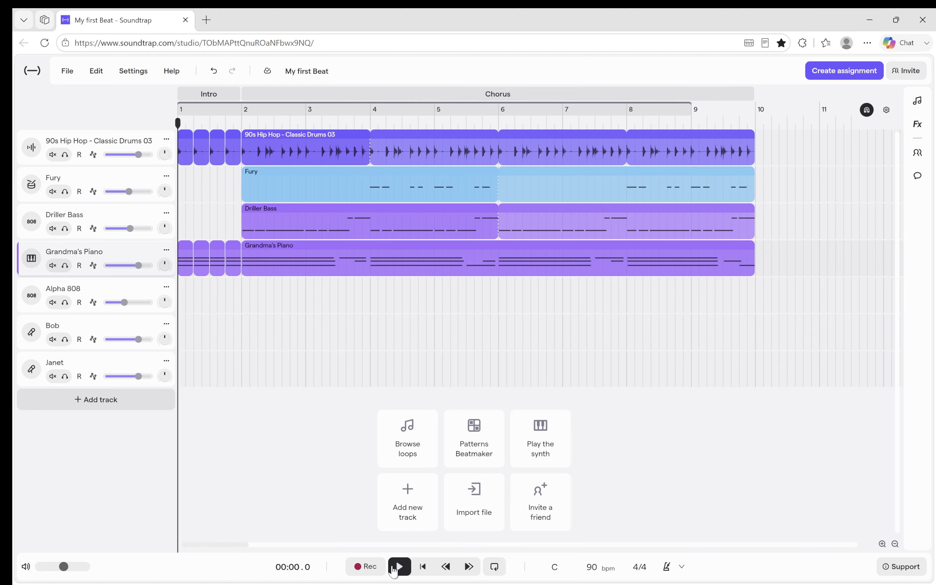
left_click(398, 567)
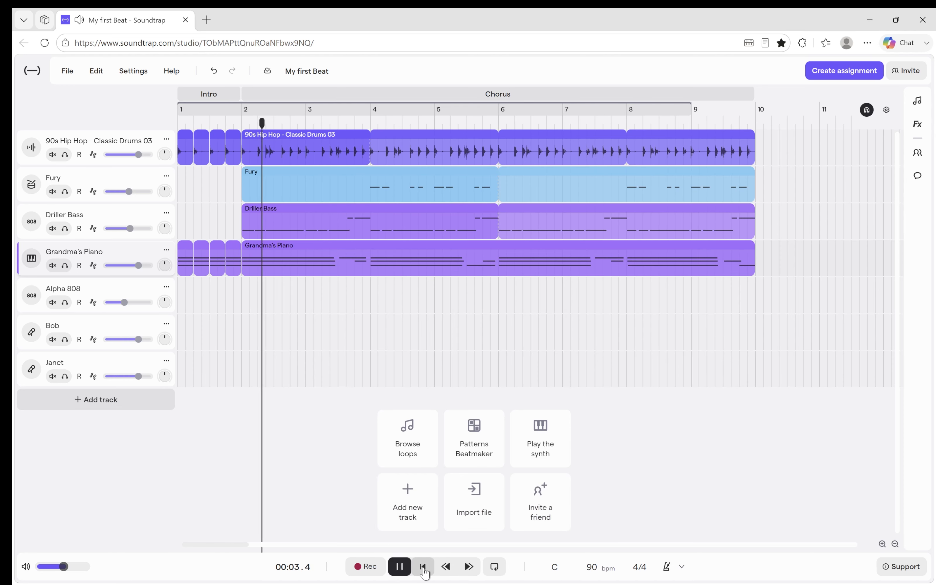
left_click(398, 567)
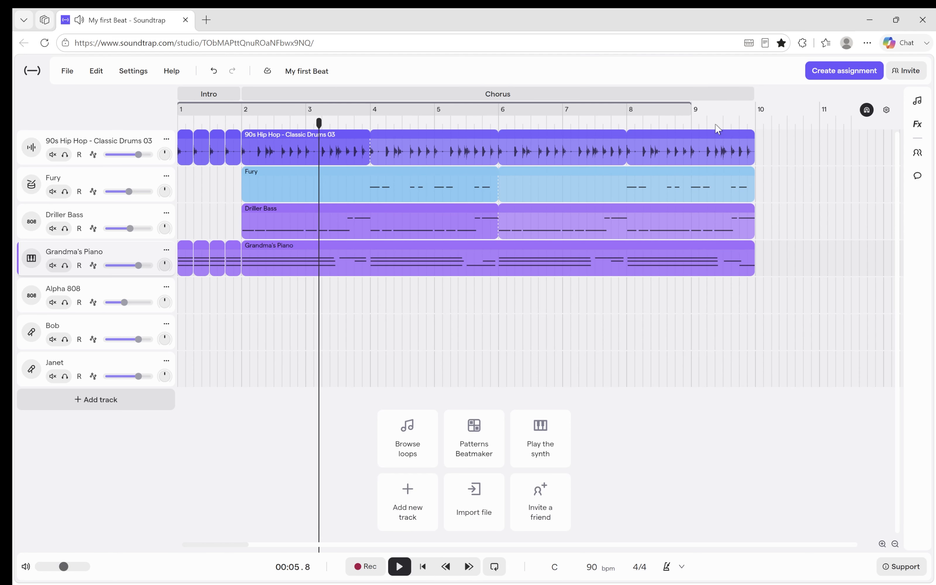
mouse_move(773, 96)
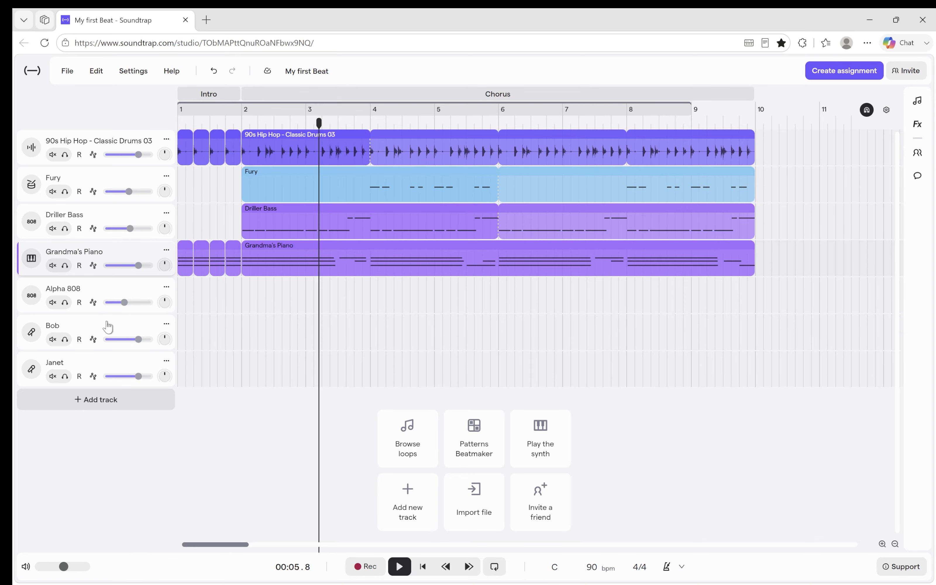
left_click(114, 403)
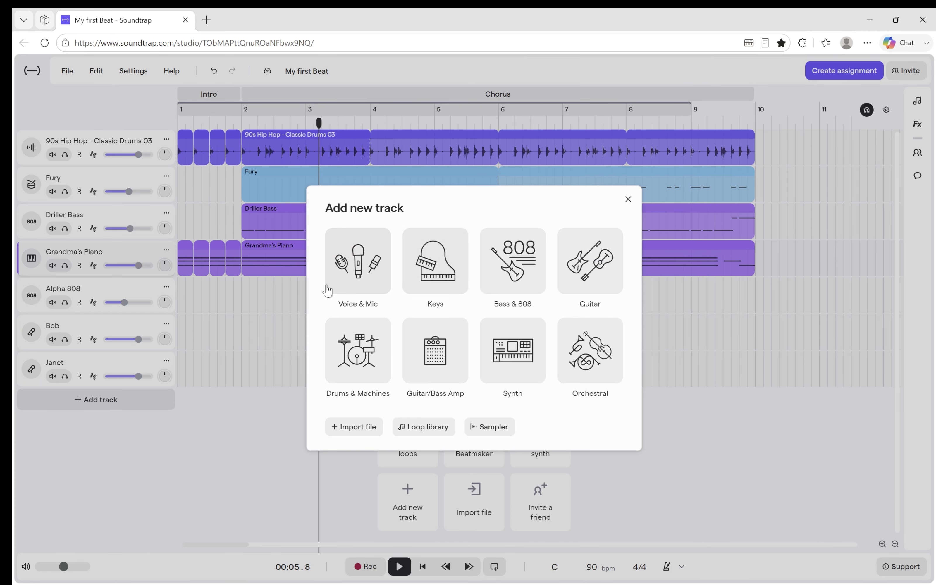
left_click(214, 437)
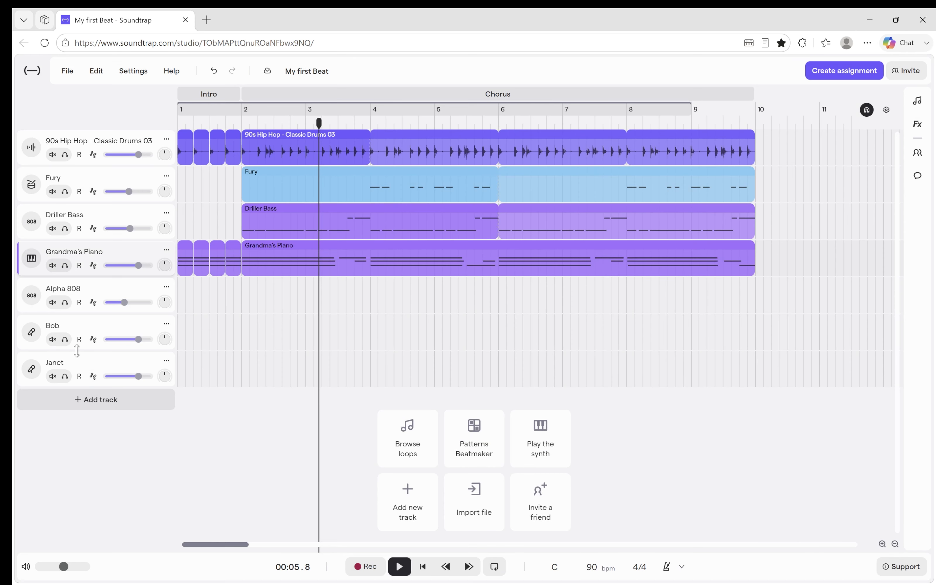
left_click(65, 339)
Add a Verse section at bar 10, directly after the chorus.
left_click_drag(229, 546, 259, 547)
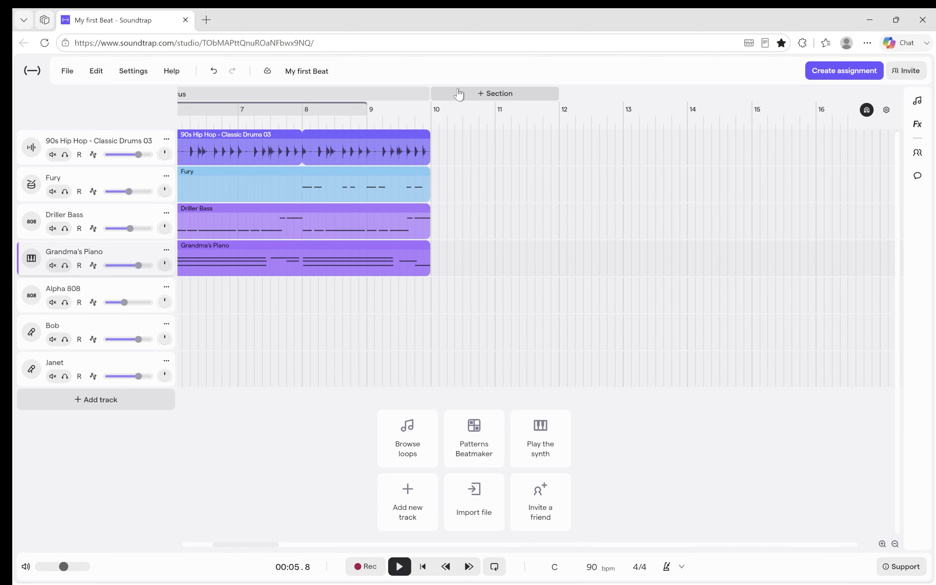
left_click(470, 95)
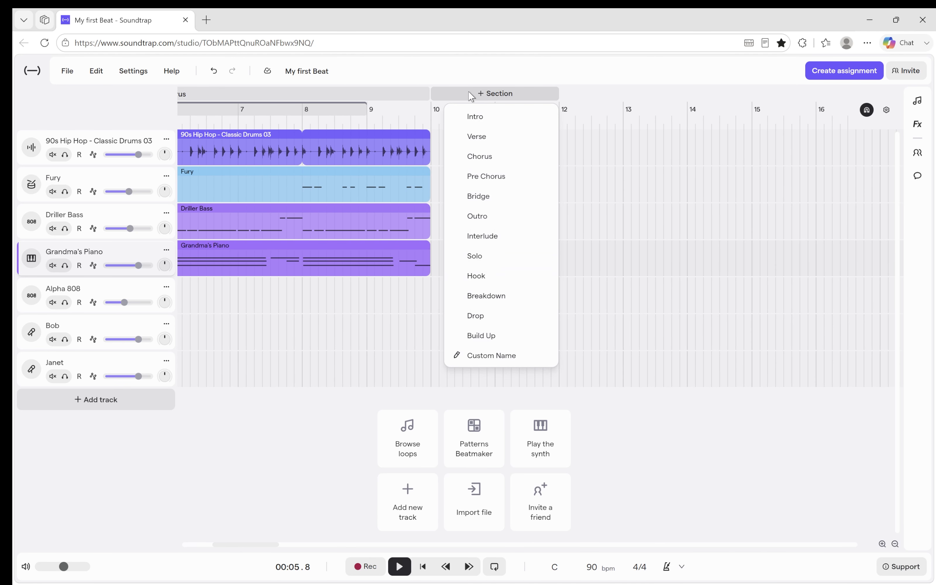
left_click(482, 144)
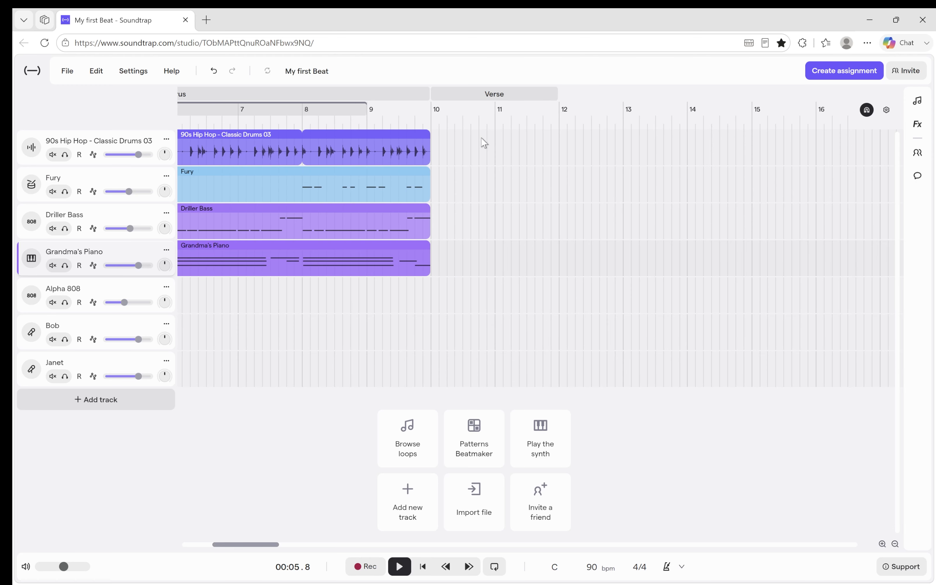
Copy the chorus's 90s Hip Hop drum region and paste it at bar 10 for the verse.
left_click_drag(260, 545, 232, 545)
left_click(429, 151)
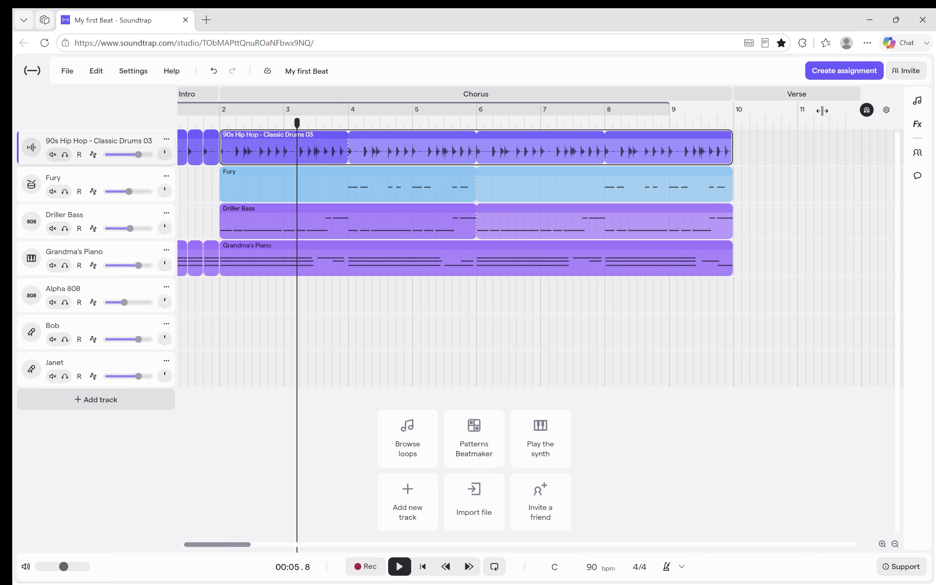
left_click(741, 136)
left_click_drag(735, 126, 733, 123)
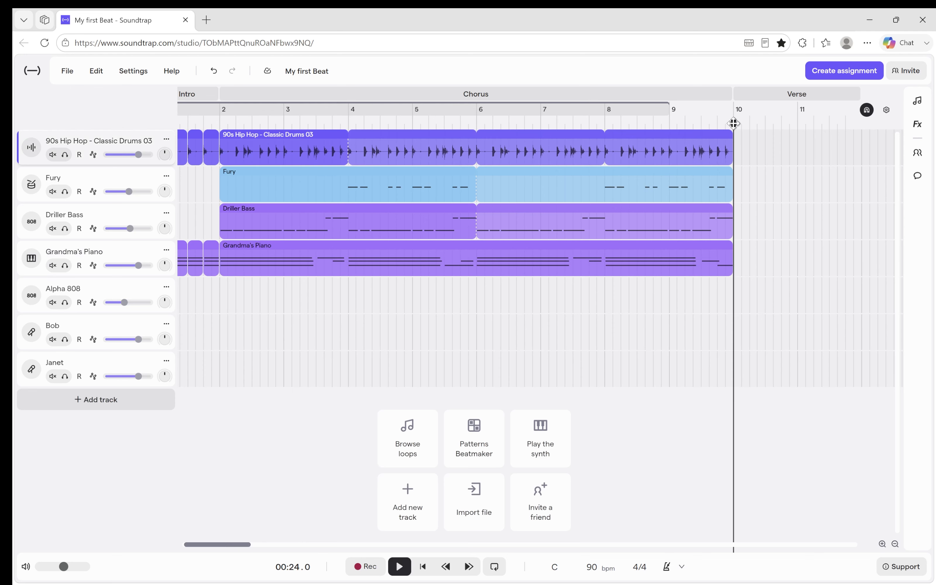
key("ctrl+v")
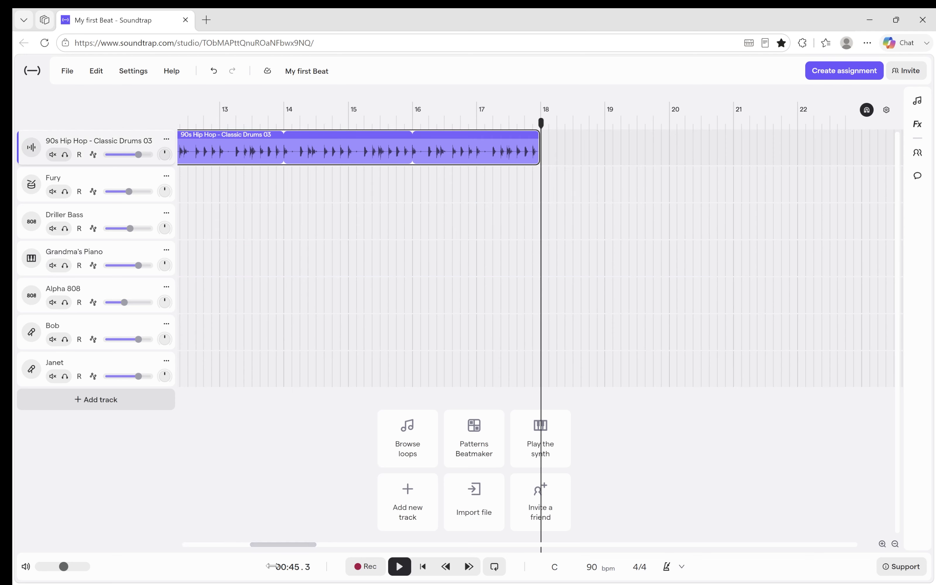
Copy the chorus's Driller Bass region and paste it at bar 10, beneath the verse drums.
left_click_drag(280, 545, 211, 534)
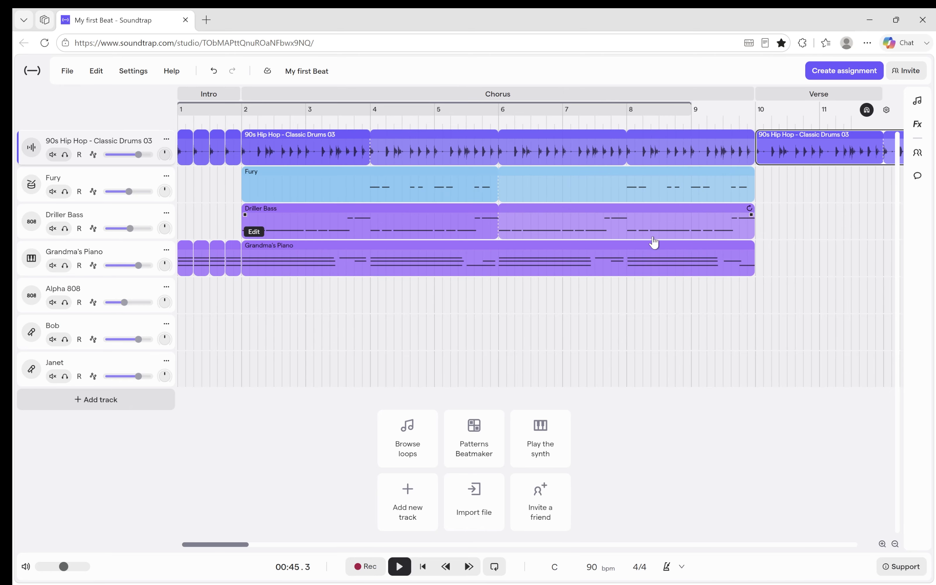
left_click(640, 226)
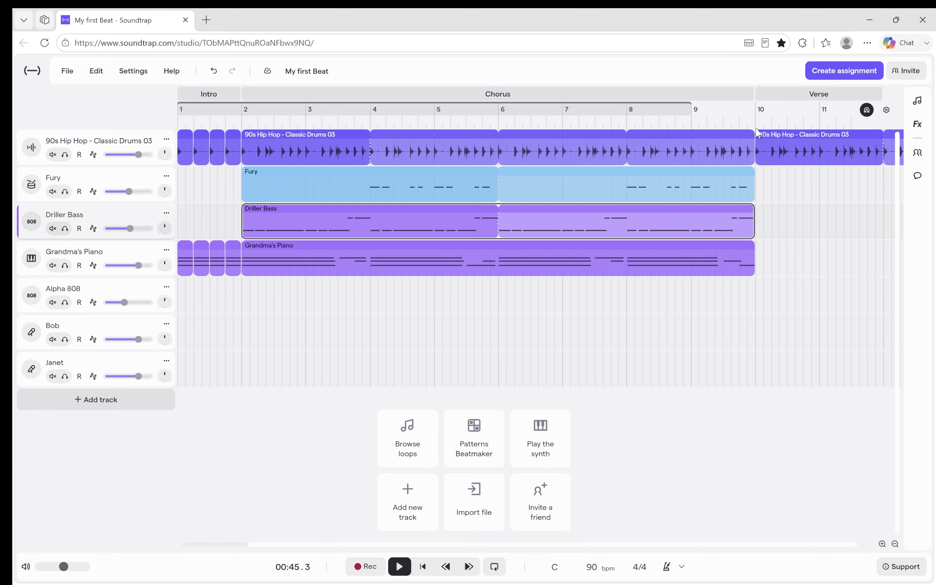
left_click(757, 131)
key("ctrl+v")
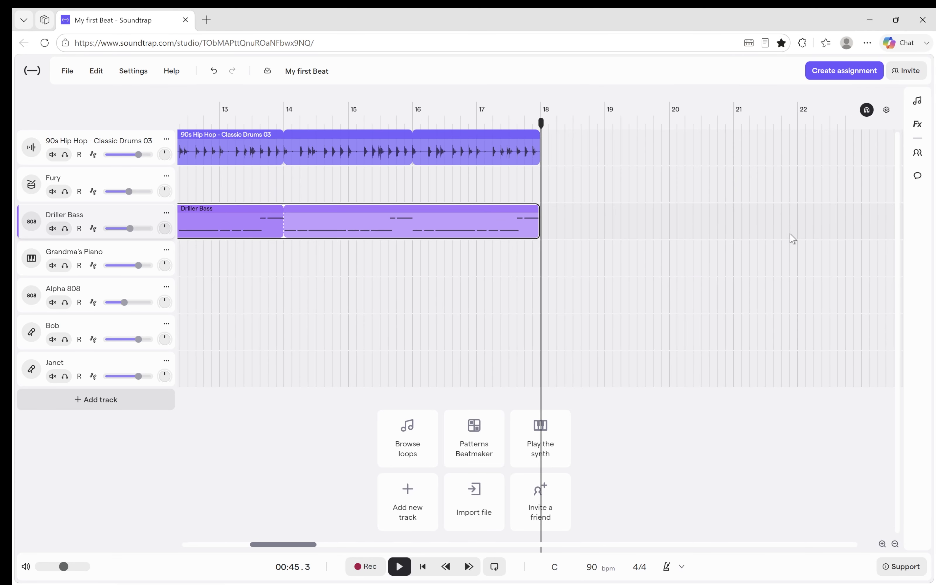
Extend the Verse section to the start of bar 18 so it covers the pasted drums and bass.
left_click_drag(281, 548, 211, 544)
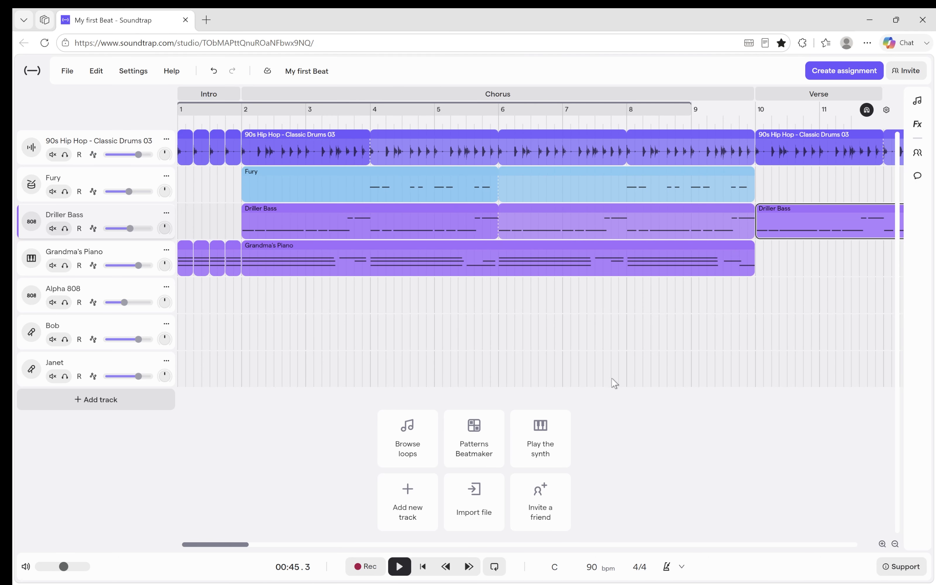
left_click_drag(243, 546, 291, 546)
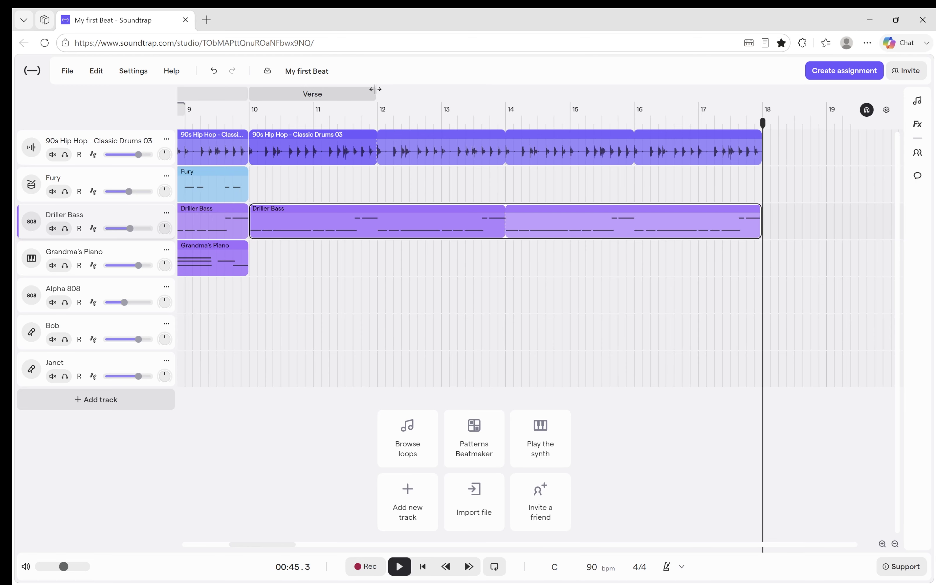
left_click_drag(376, 94, 758, 97)
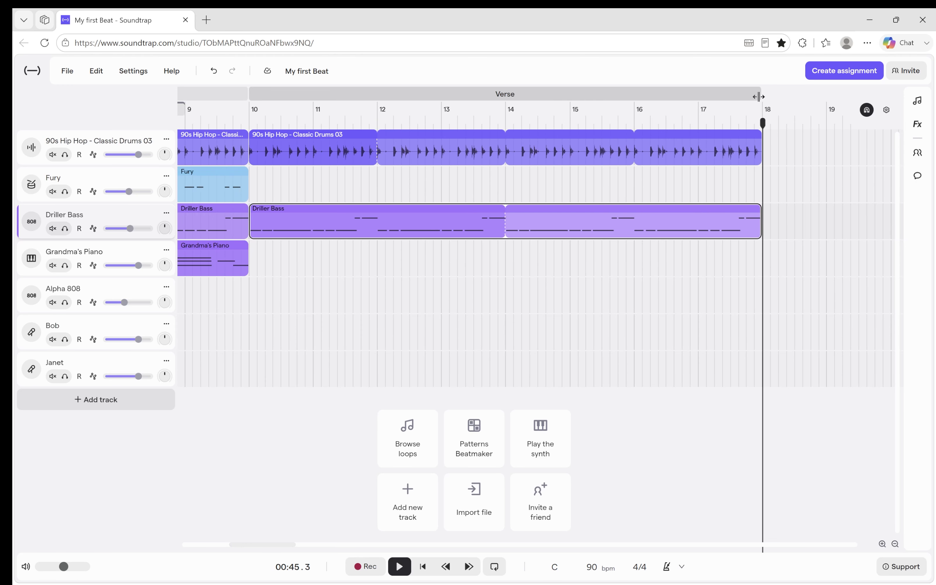
Swap the Chorus and Verse sections so the verse starts at bar 2 and the chorus at bar 10.
left_click(896, 545)
left_click(896, 545)
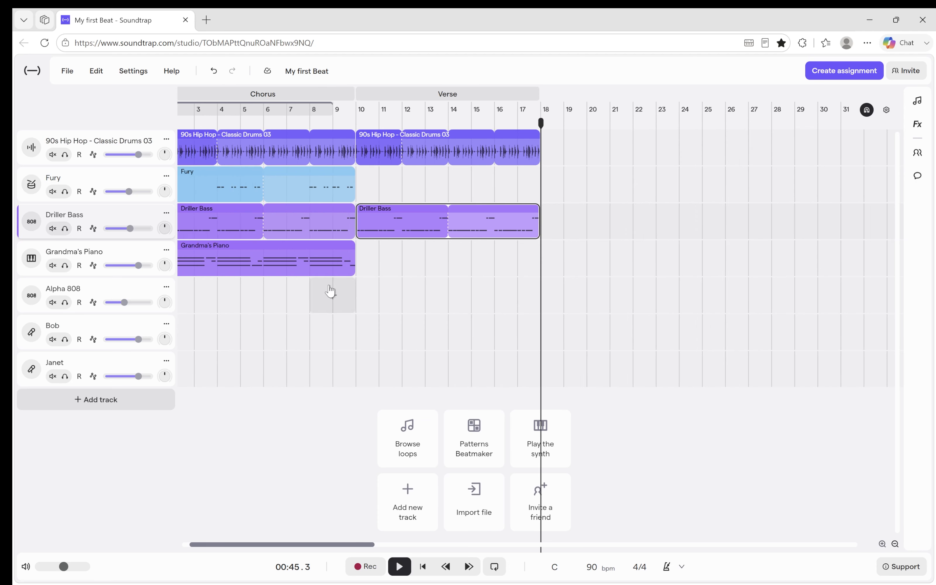
left_click_drag(368, 545, 329, 543)
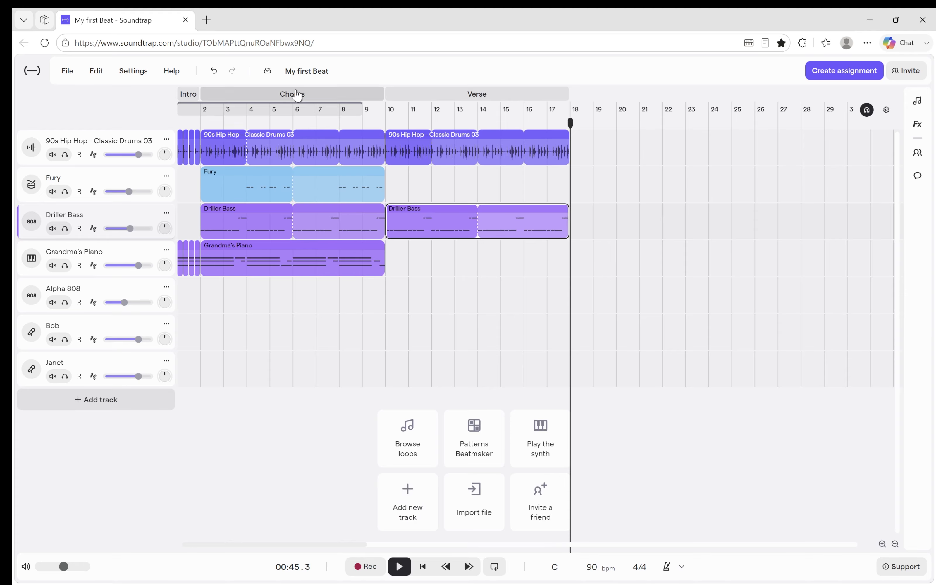
left_click_drag(297, 96, 648, 86)
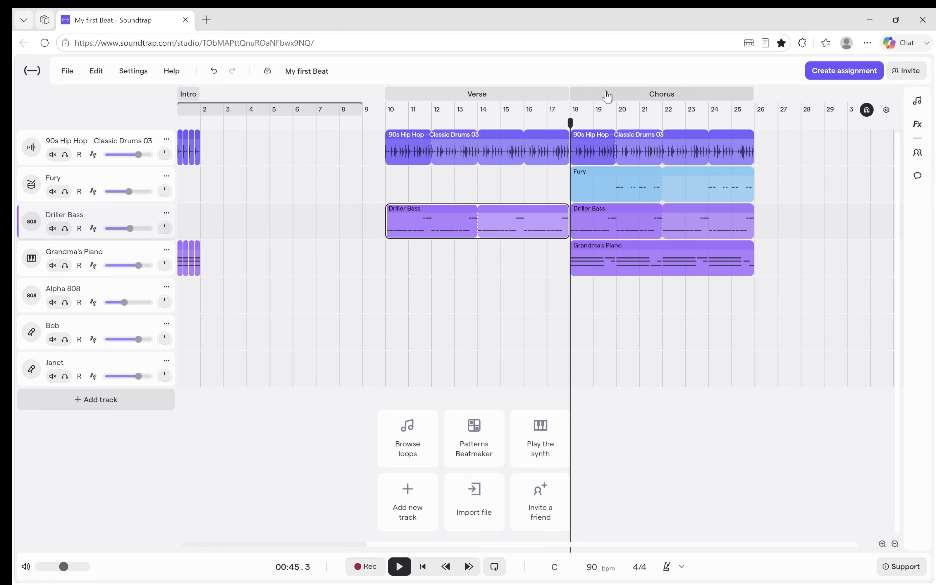
left_click_drag(468, 96, 288, 94)
left_click_drag(668, 94, 489, 94)
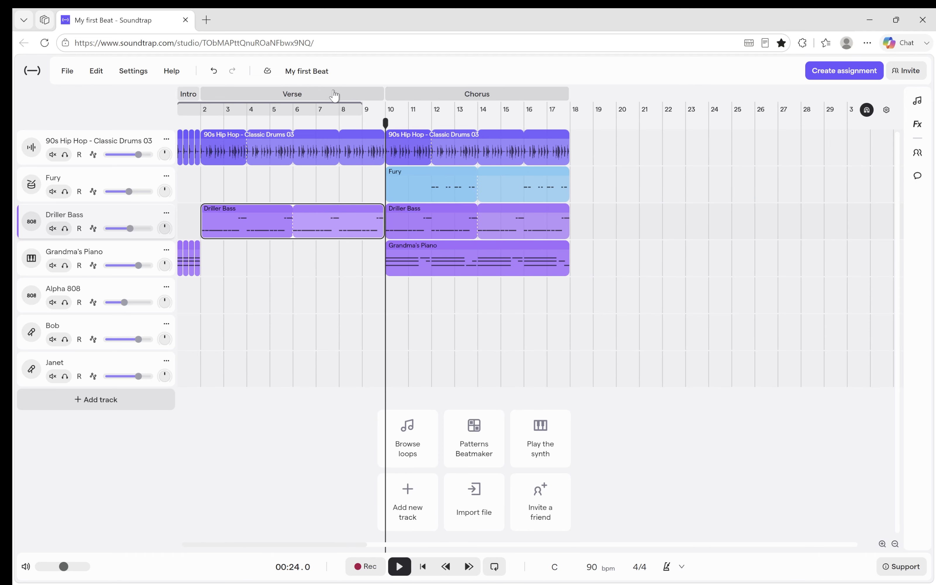
Return the Chorus section to bar 2 and the Verse section to bar 10.
left_click_drag(302, 100, 606, 99)
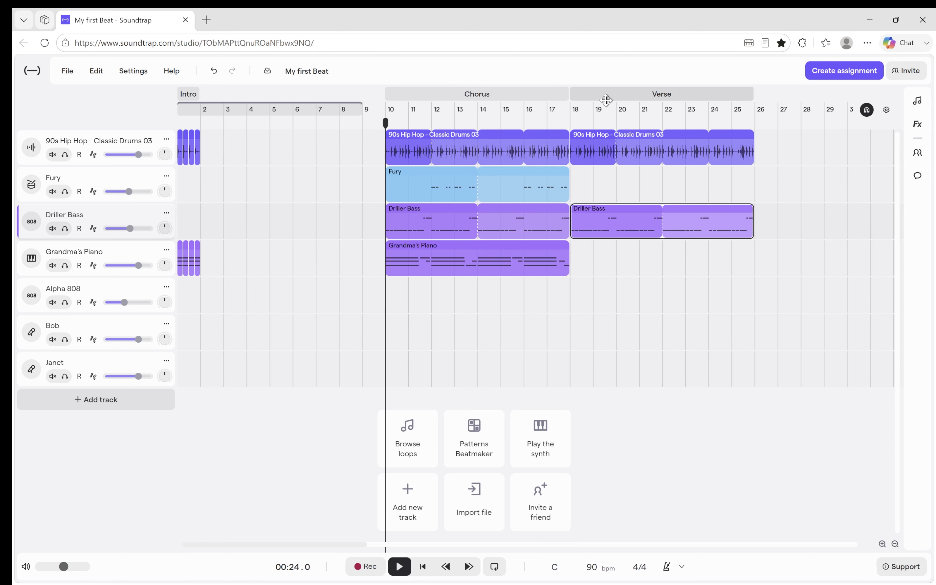
left_click_drag(507, 102, 323, 101)
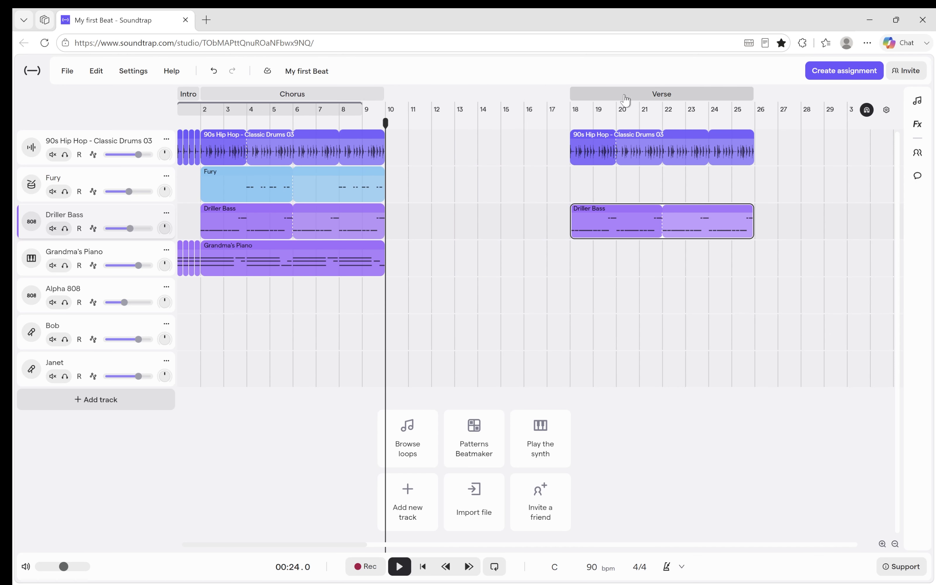
left_click_drag(626, 100, 446, 102)
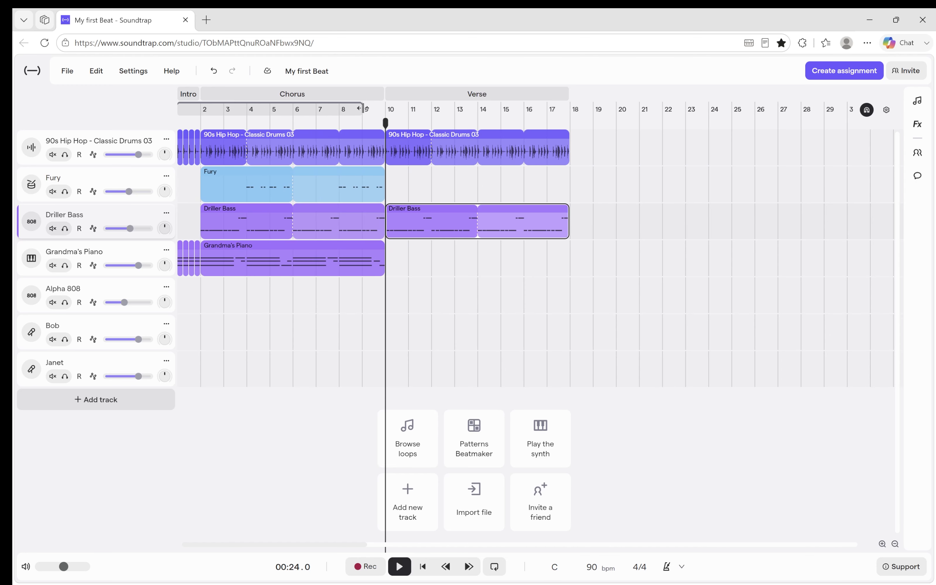
Play the transition from the chorus into the verse, starting at bar 9 and pausing in bar 11.
left_click(362, 118)
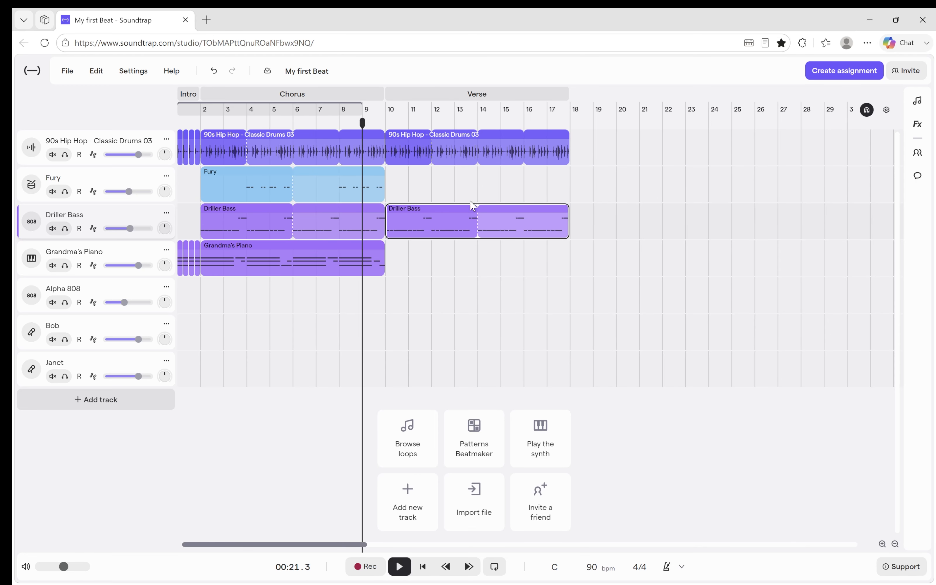
key("space")
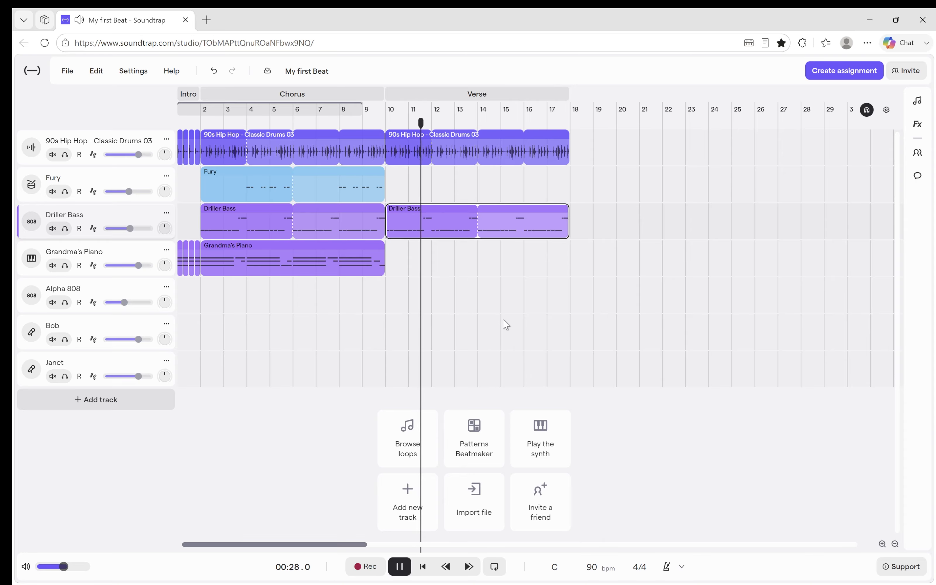
key("space")
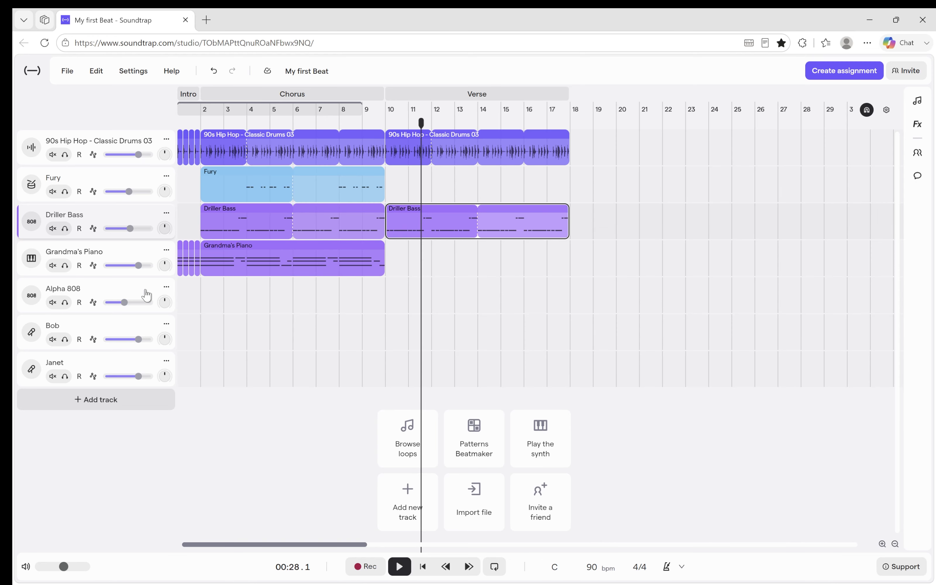
Delete the empty Alpha 808 track.
left_click(166, 287)
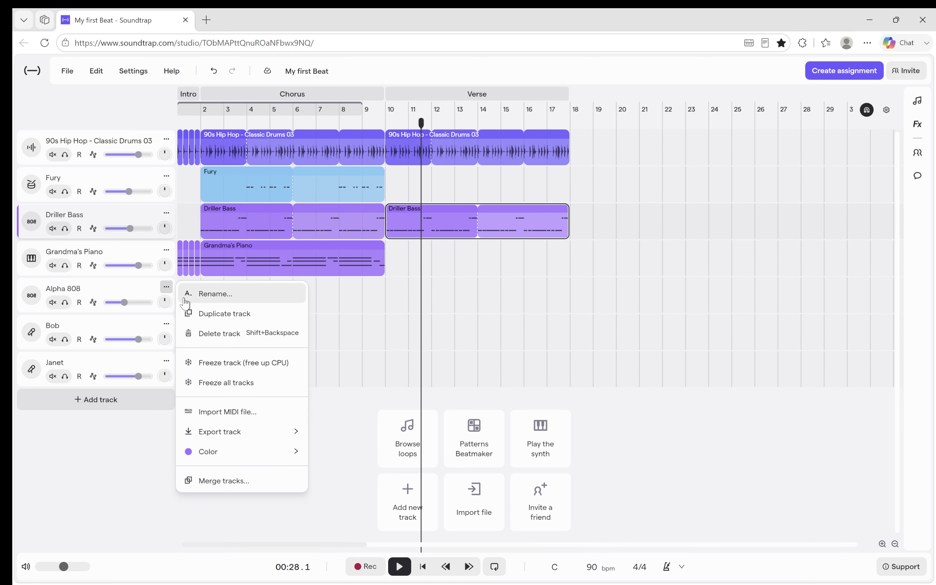
left_click(229, 340)
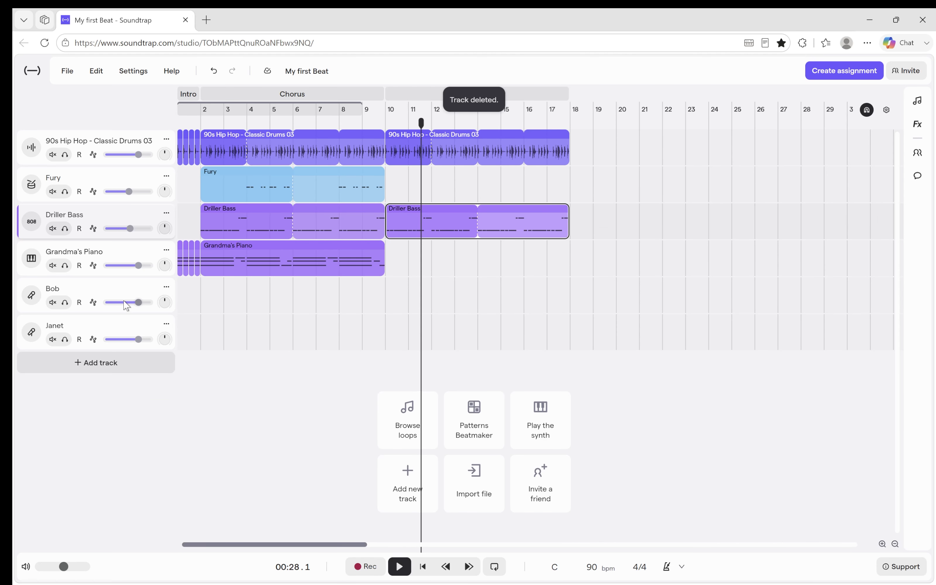
Add a new Bass & 808 instrument track below the Janet track.
left_click(102, 363)
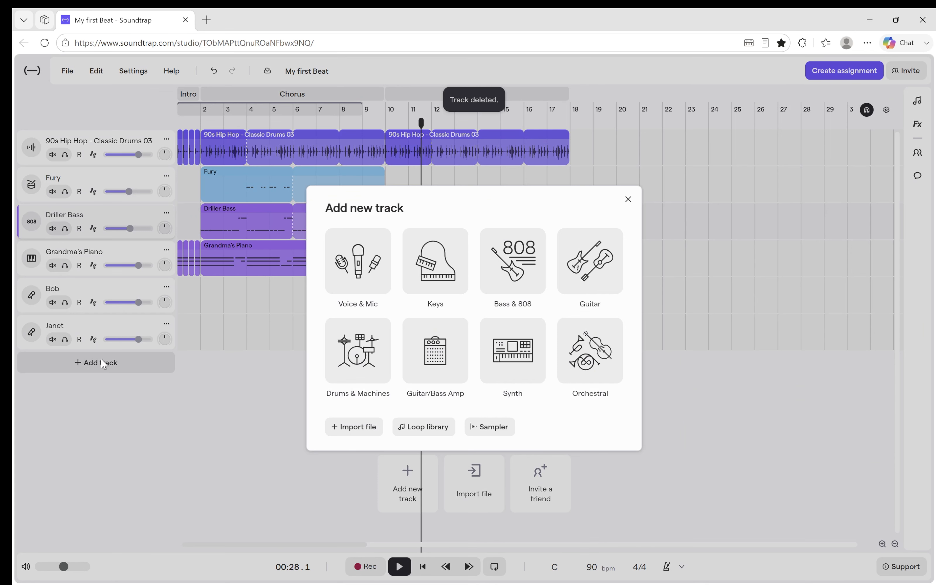
left_click(512, 267)
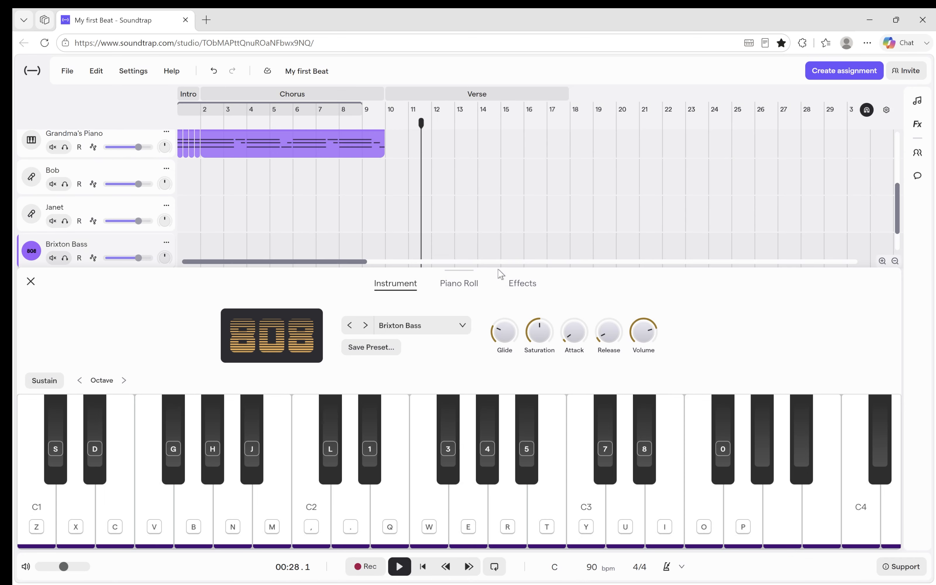
left_click(394, 331)
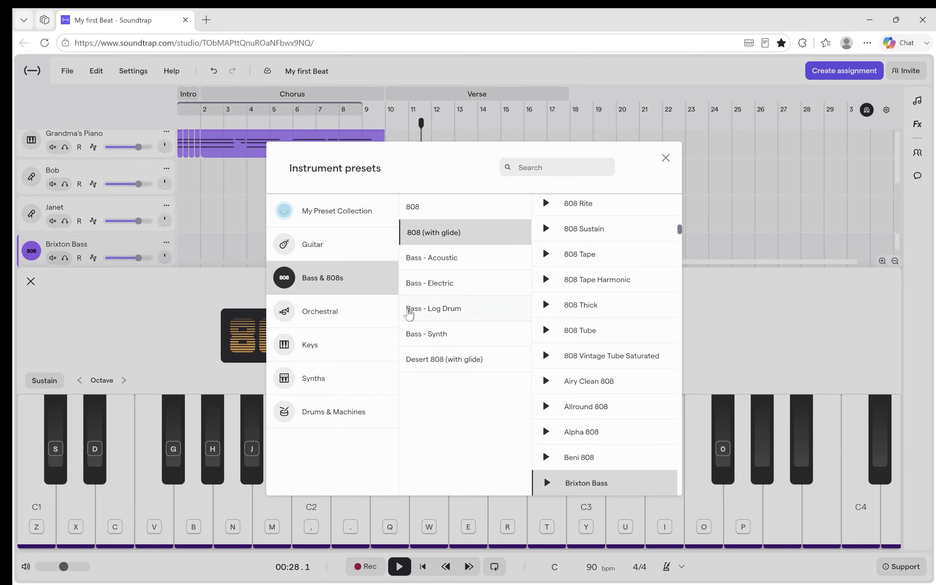
left_click(188, 318)
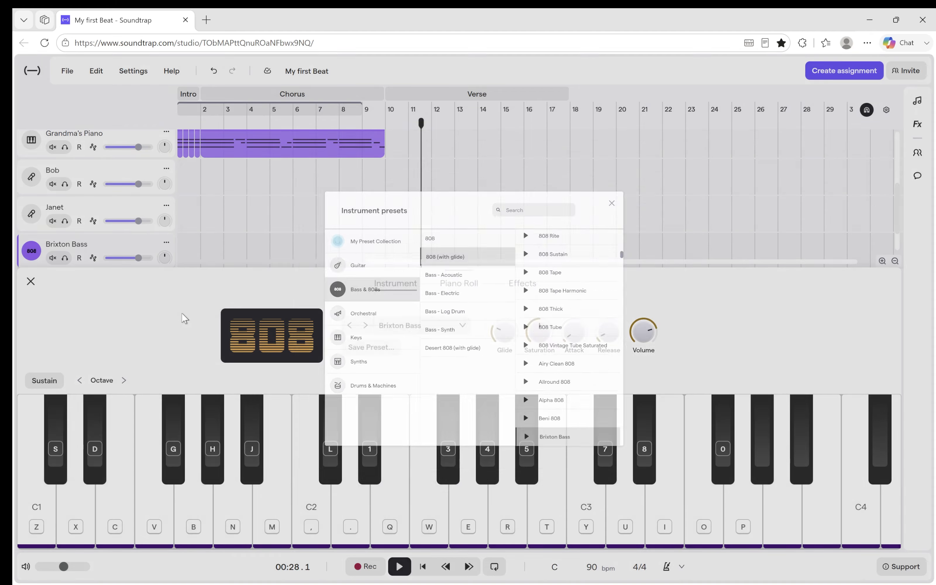
Step through the neighbouring 808 (with glide) presets and set the new track's instrument to Alpha 808.
left_click(369, 325)
left_click(368, 325)
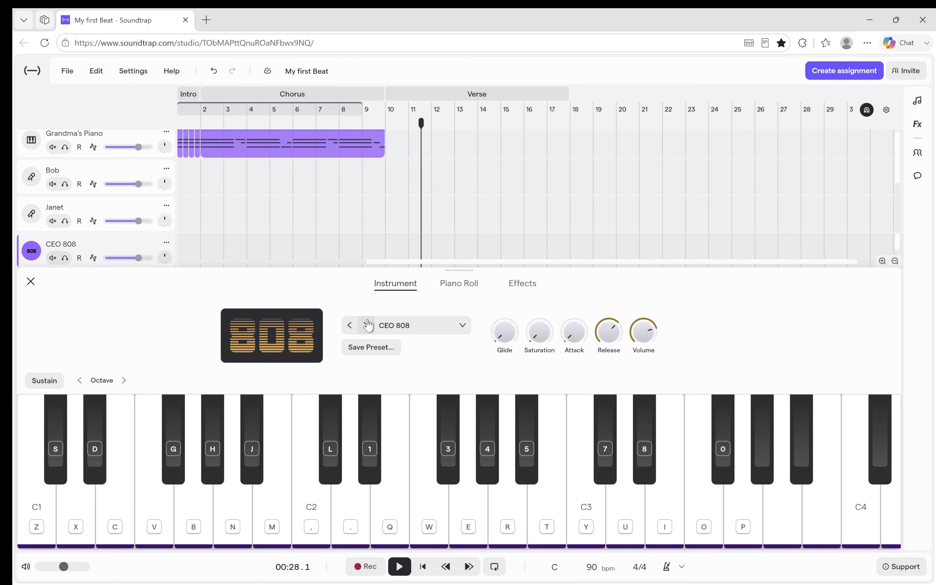
left_click(350, 325)
left_click(351, 325)
left_click(364, 325)
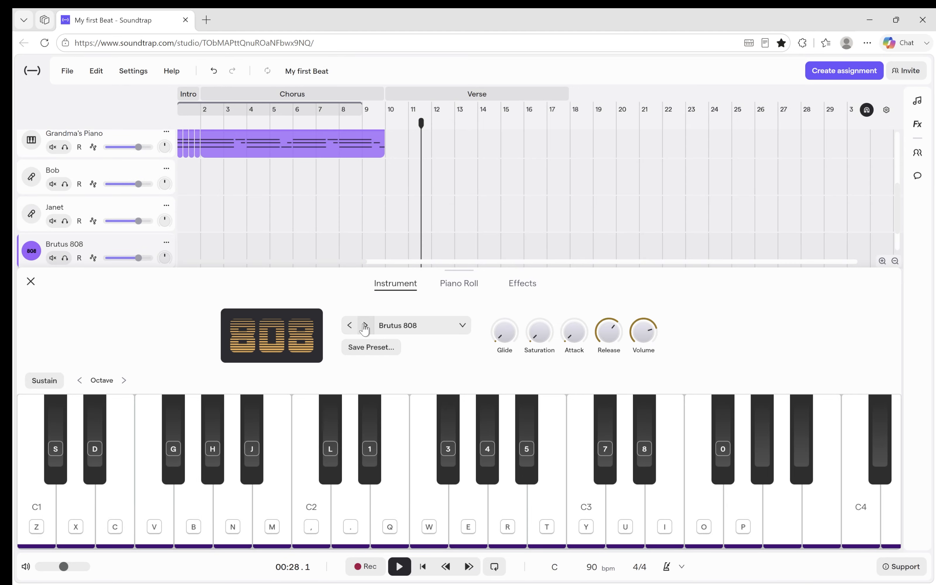
left_click(364, 325)
left_click(409, 327)
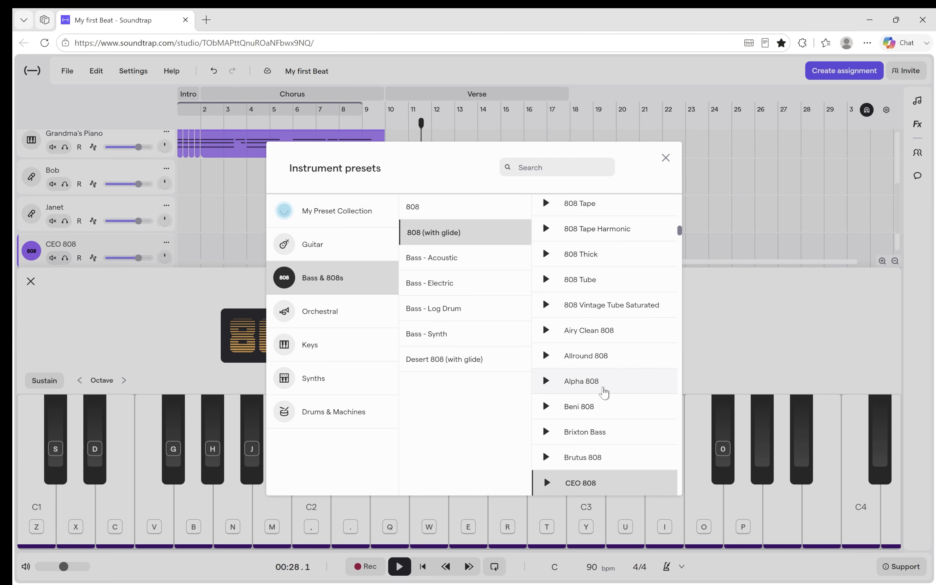
left_click(603, 392)
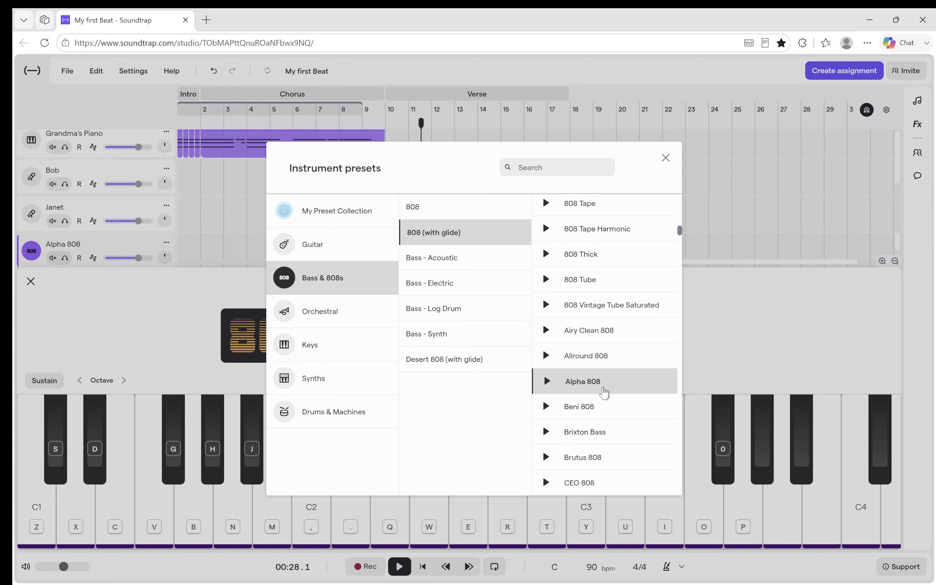
left_click(767, 353)
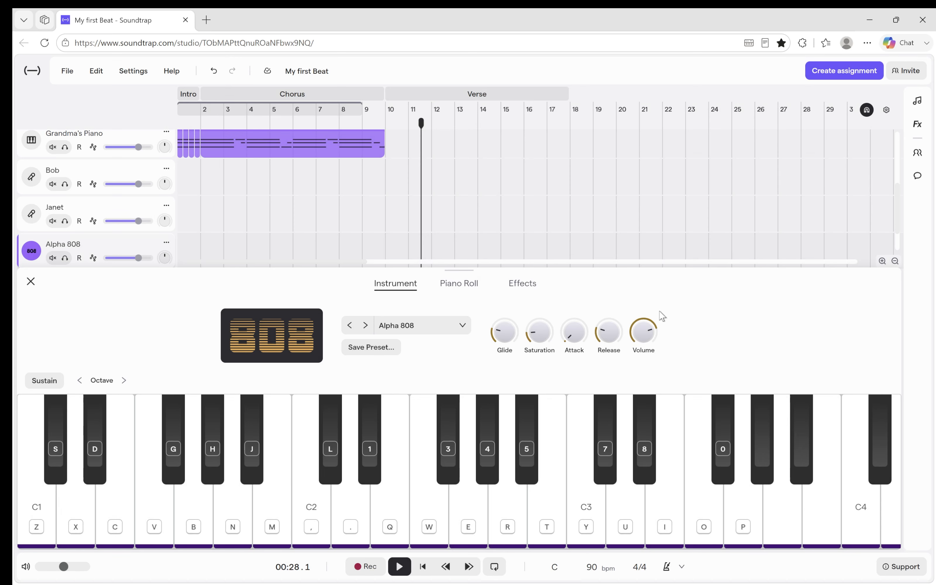
left_click(30, 286)
Move the verse's Driller Bass region down to the Alpha 808 track, keeping it at bar 10.
left_click(456, 226)
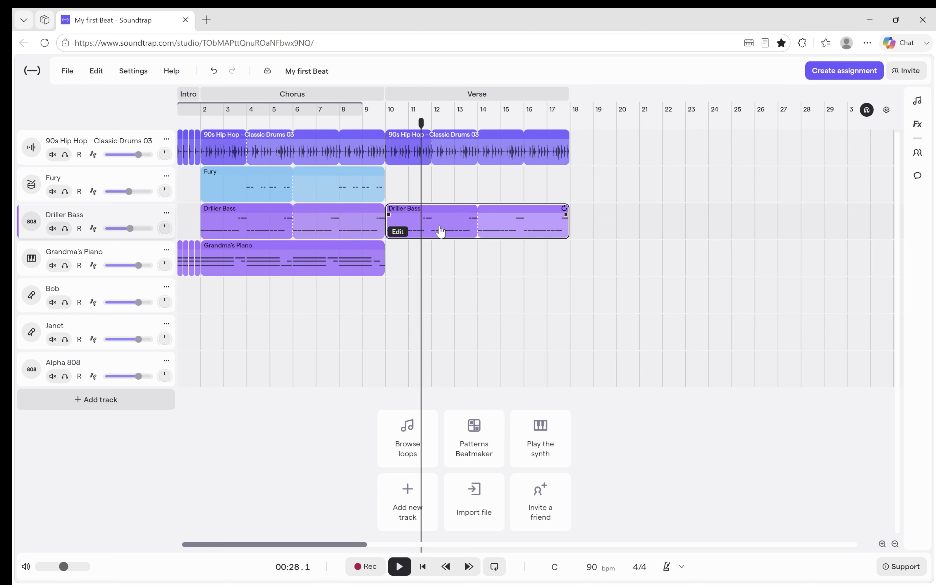
left_click_drag(439, 355, 438, 362)
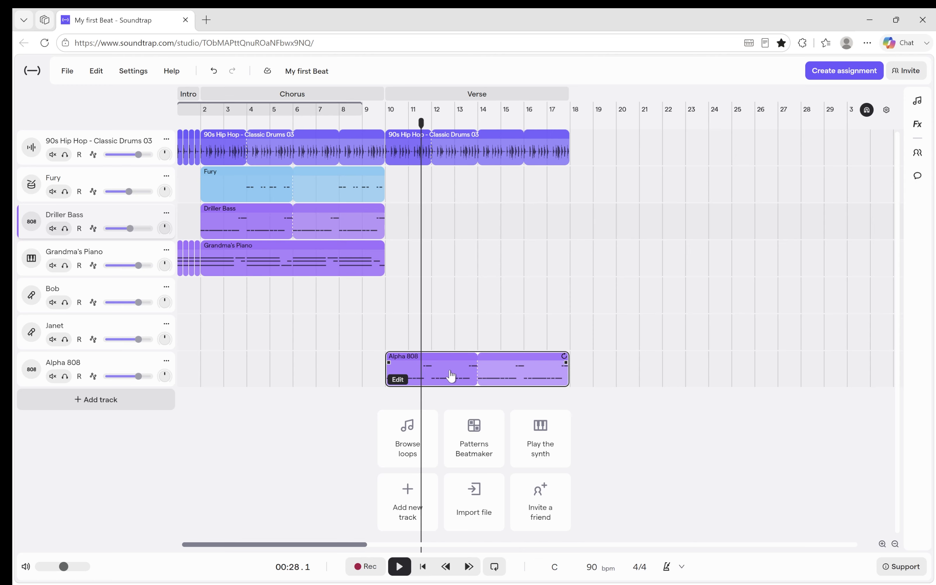
Play from bar 8 into the verse while lowering the Alpha 808 track's volume below -3.9 dB, and pause at bar 12.
left_click(351, 124)
key("space")
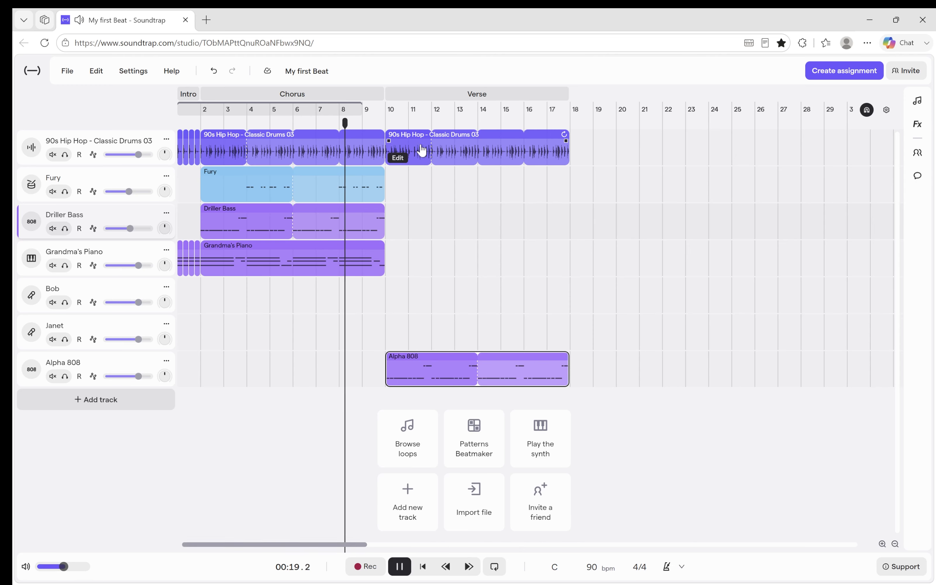
mouse_move(137, 381)
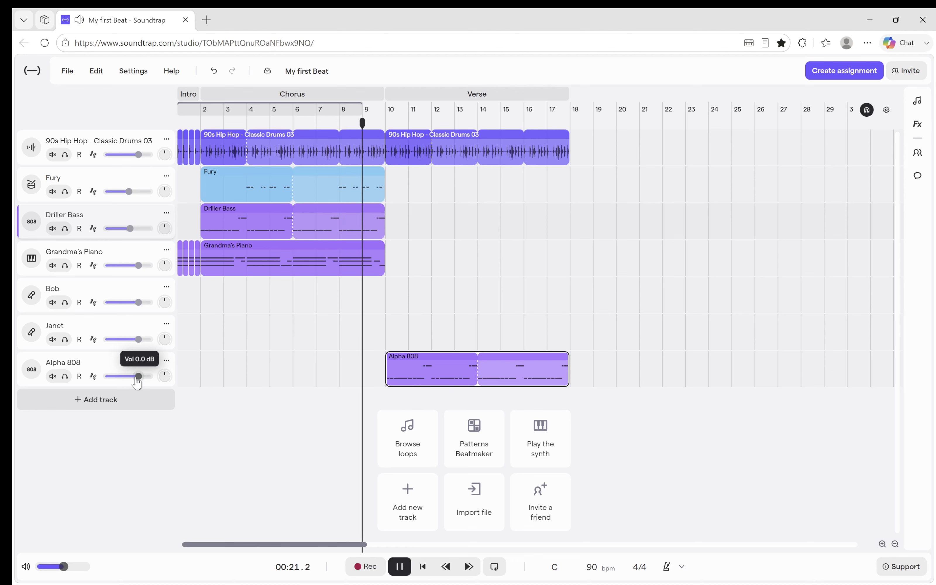
left_click_drag(137, 377, 131, 378)
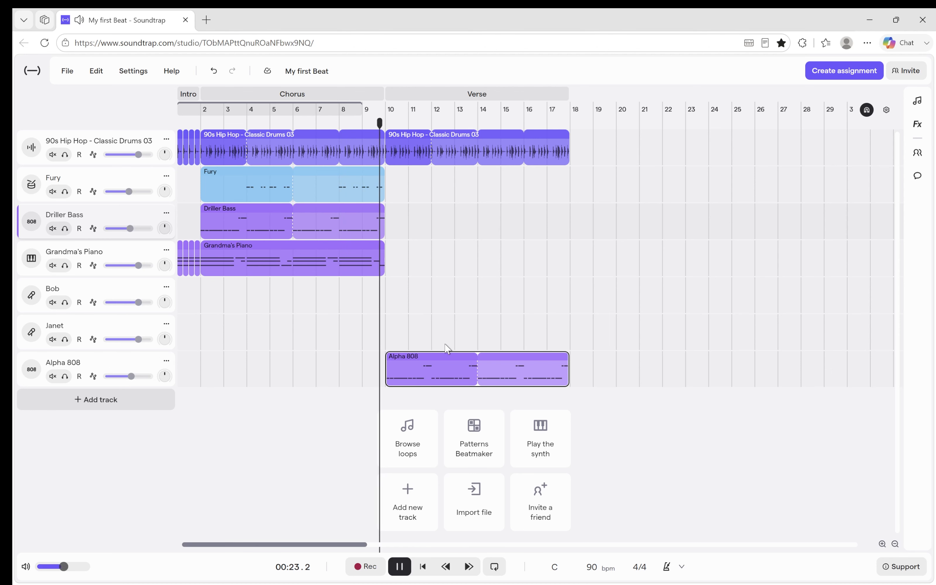
mouse_move(132, 379)
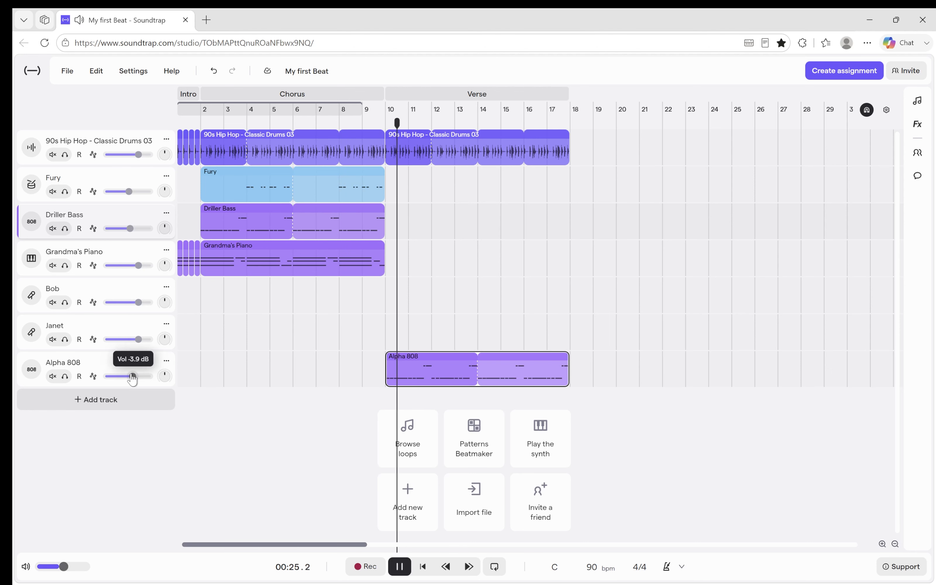
left_click_drag(132, 379, 127, 378)
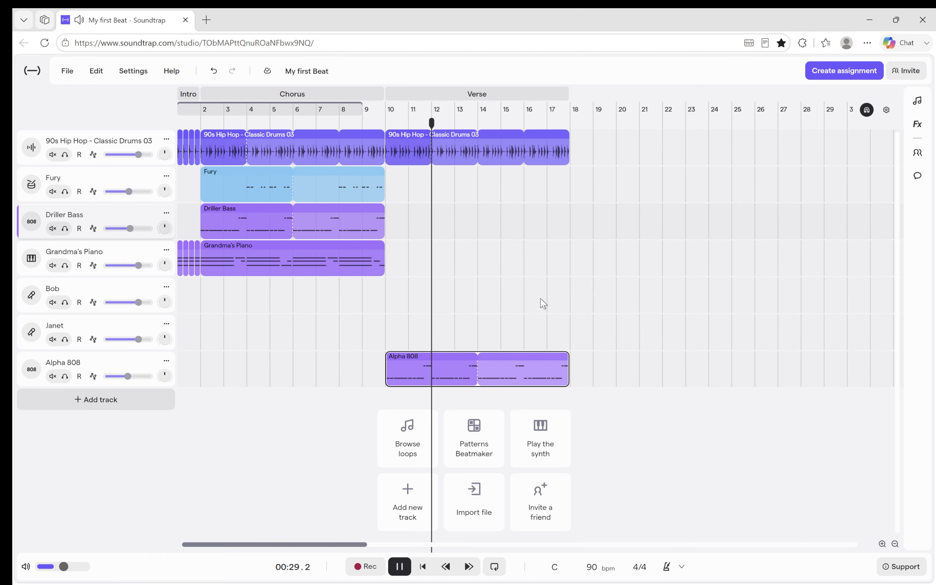
key("space")
Delete the high C3 notes from the verse's Alpha 808 region in the piano roll, leaving only the low notes.
mouse_move(410, 381)
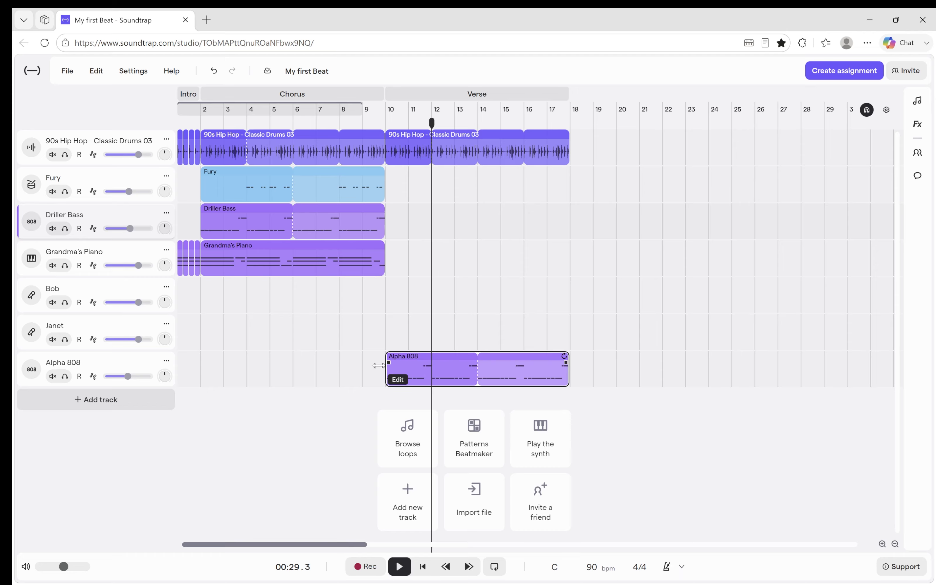
double_click(426, 379)
left_click_drag(524, 367, 570, 418)
key("Delete")
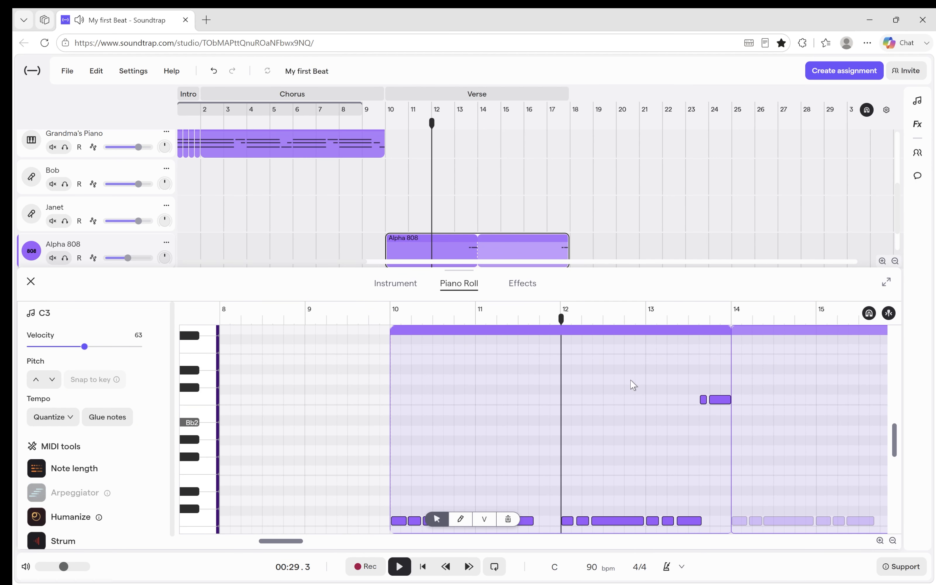
left_click_drag(661, 376, 762, 421)
key("Delete")
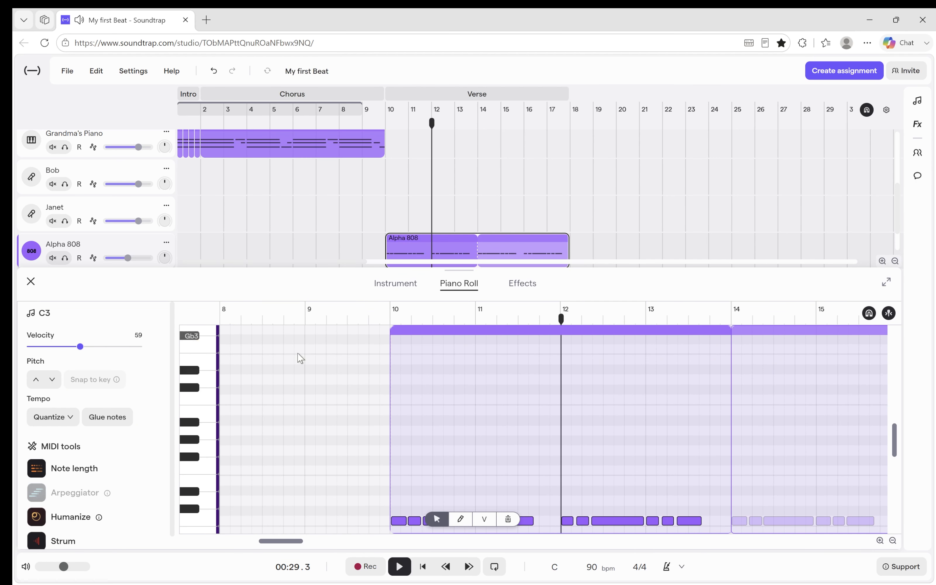
left_click(31, 284)
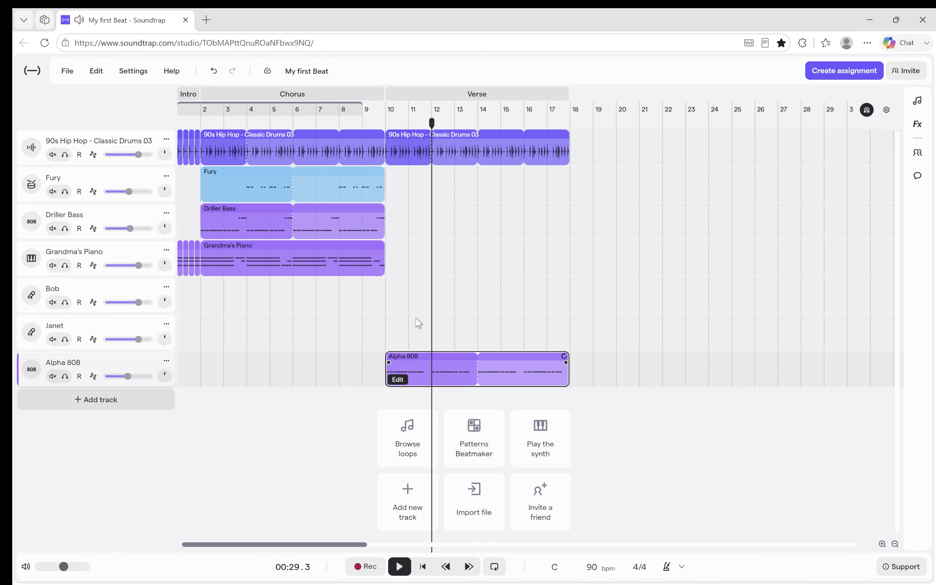
Copy the Chorus section and paste it at bar 18, directly after the verse.
mouse_move(420, 383)
mouse_move(306, 222)
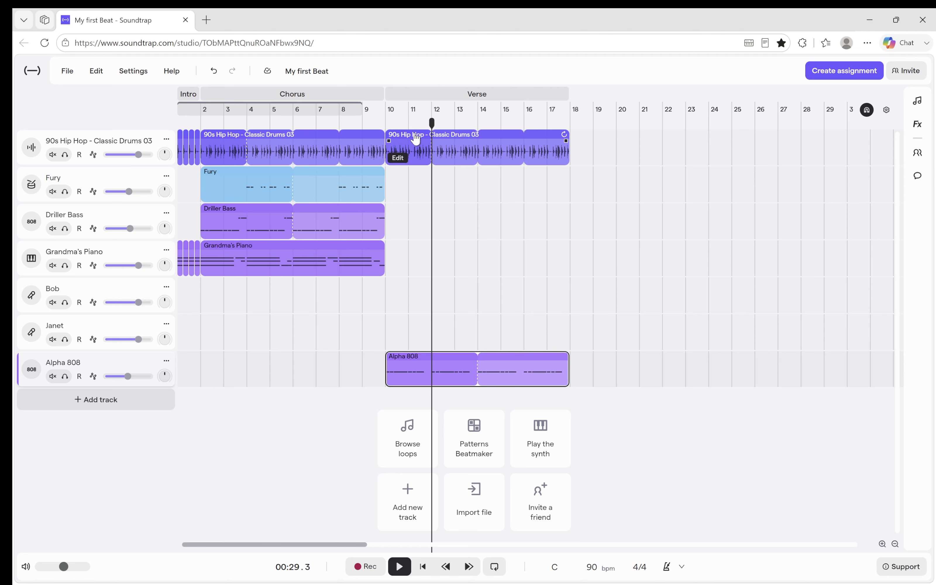
left_click_drag(430, 125, 553, 138)
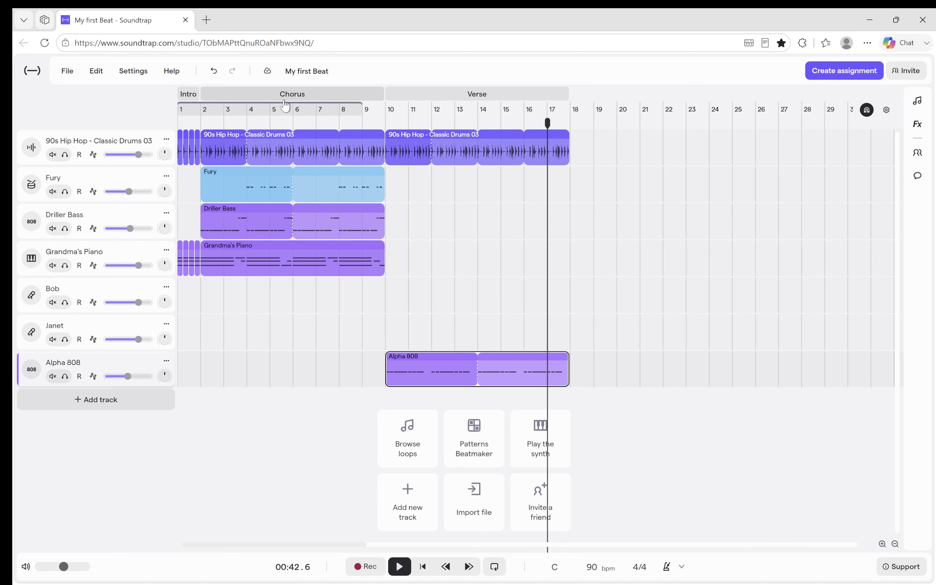
left_click(314, 96)
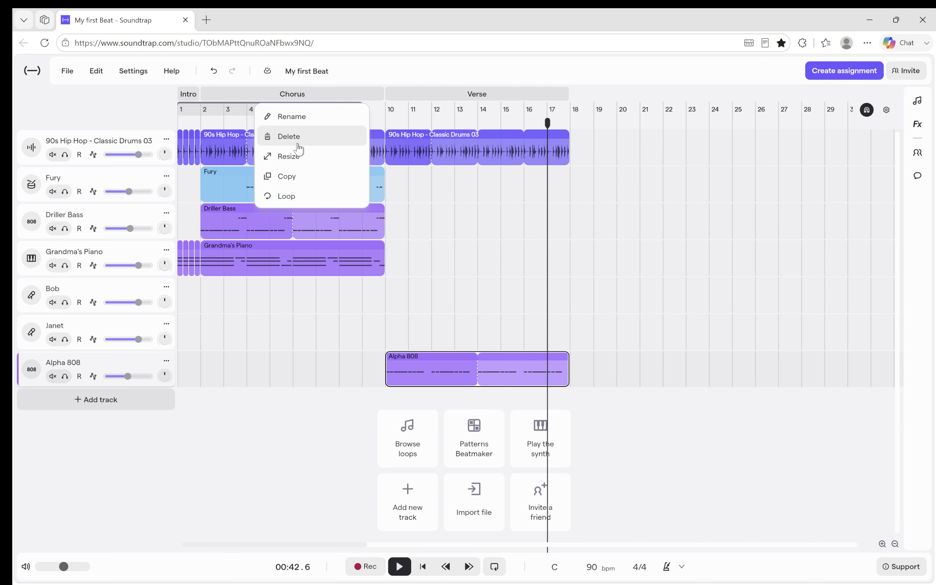
left_click(294, 176)
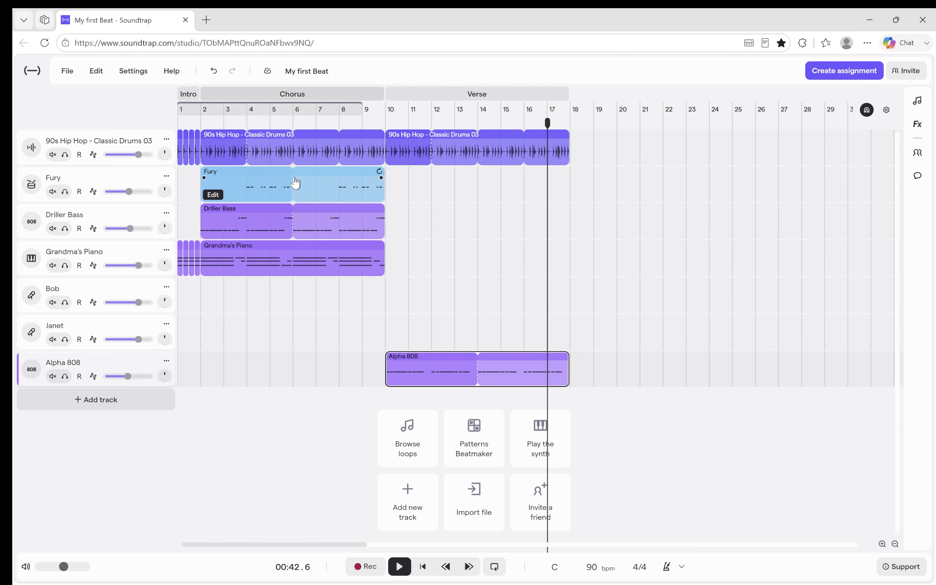
left_click(587, 129)
left_click_drag(595, 122, 577, 125)
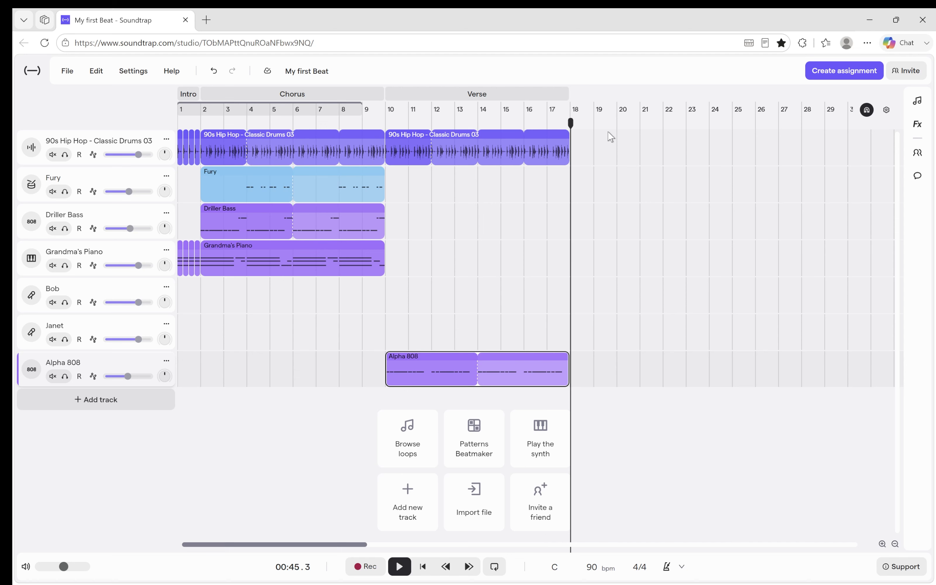
key("ctrl+v")
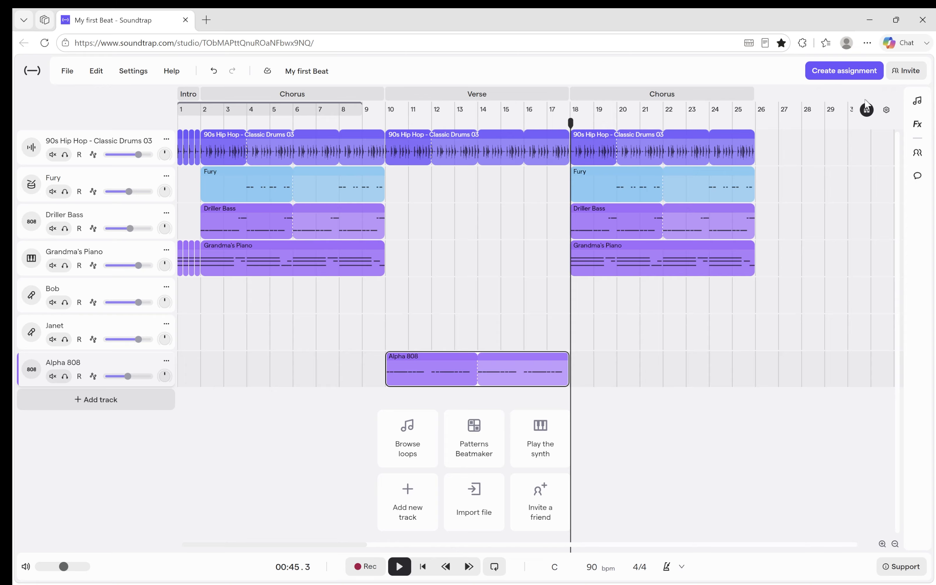
Copy the Verse section and paste it at bar 26, after the second chorus.
left_click(501, 99)
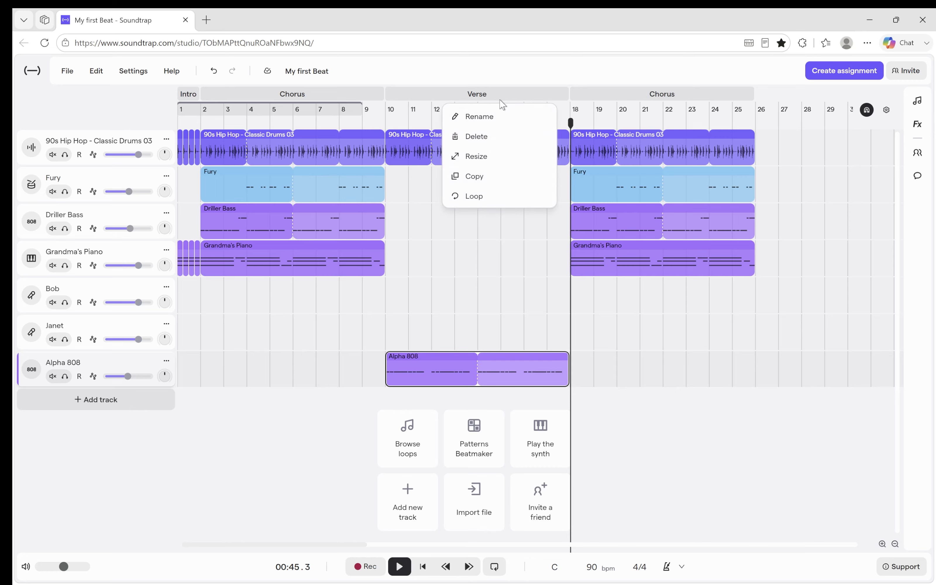
left_click(491, 176)
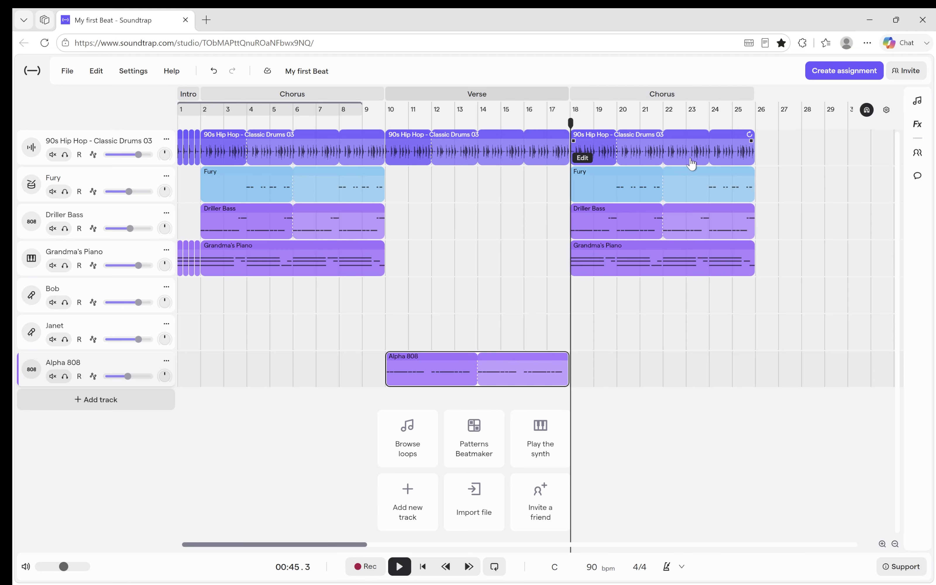
left_click(758, 125)
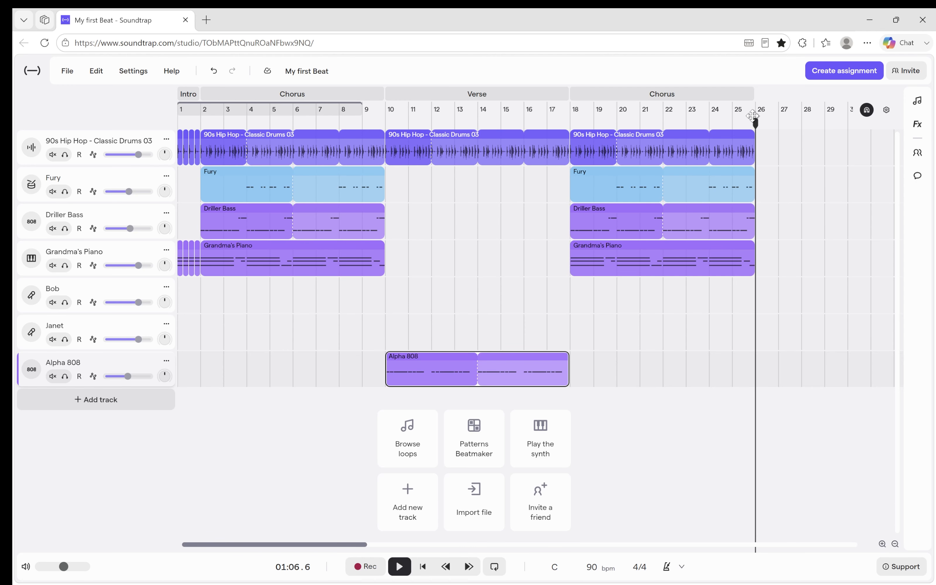
key("ctrl+v")
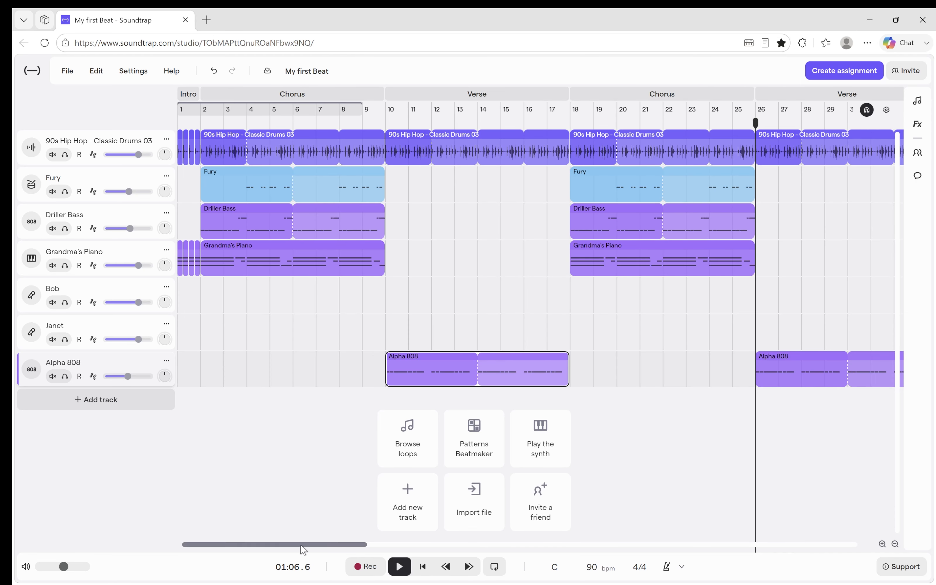
Add an Outro section at bar 34, after the second verse.
left_click_drag(303, 549, 393, 543)
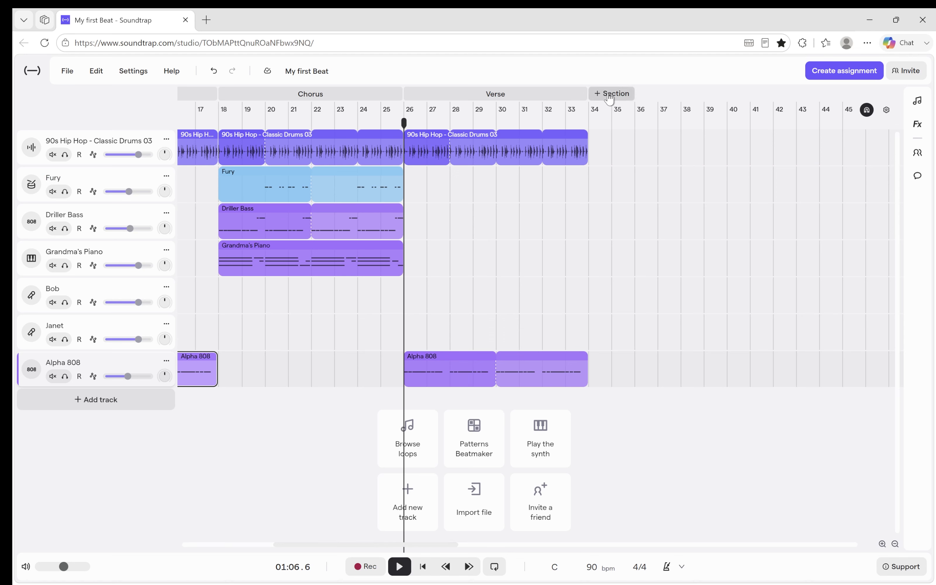
left_click(610, 96)
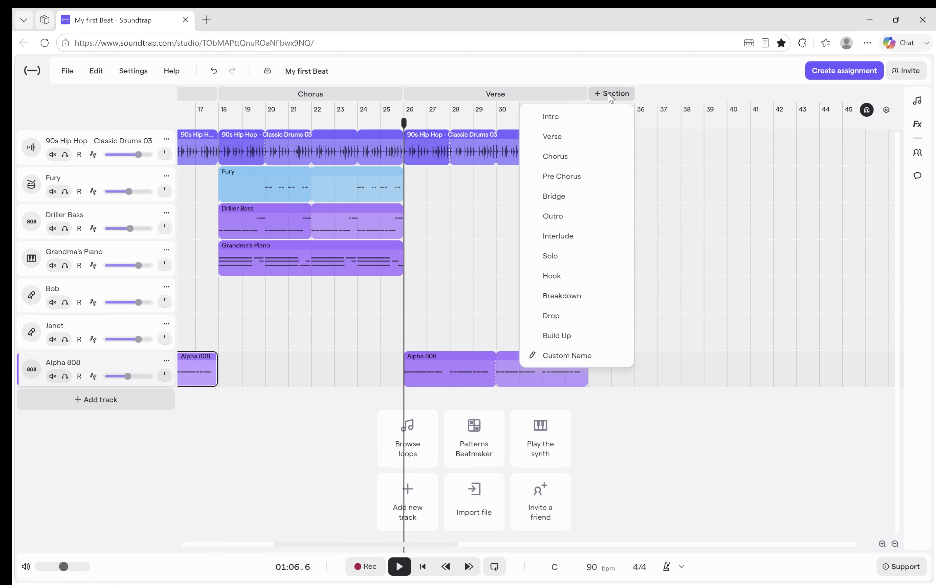
left_click(593, 221)
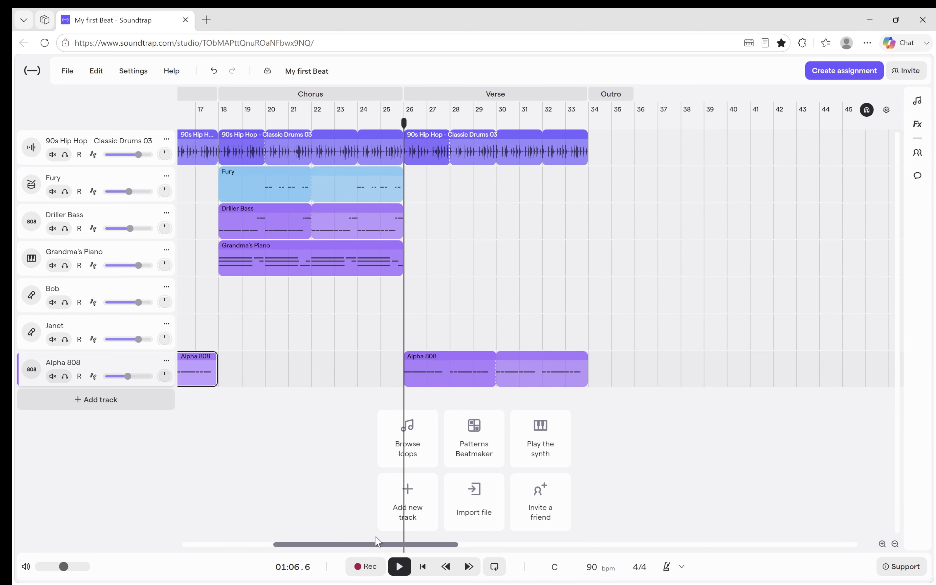
left_click_drag(379, 549, 252, 557)
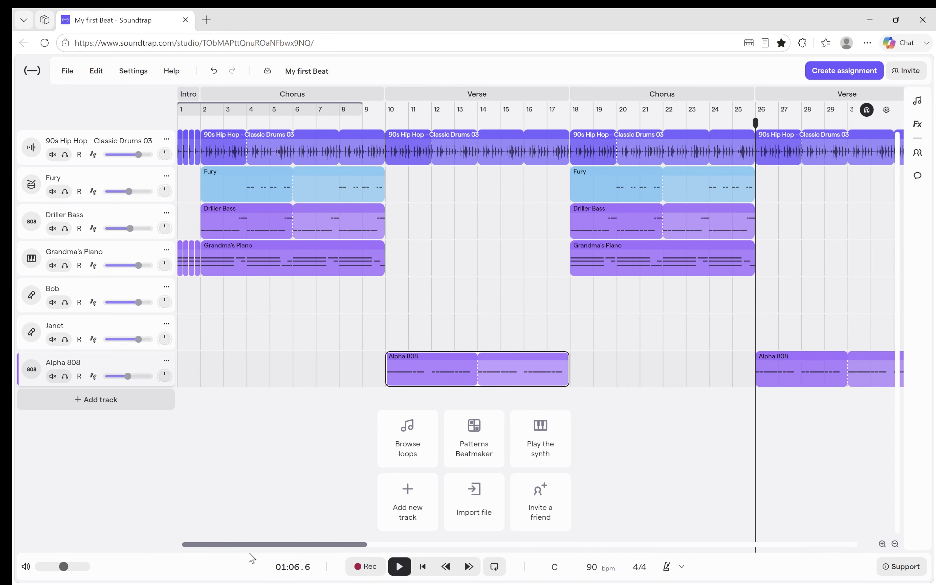
left_click_drag(287, 550, 350, 544)
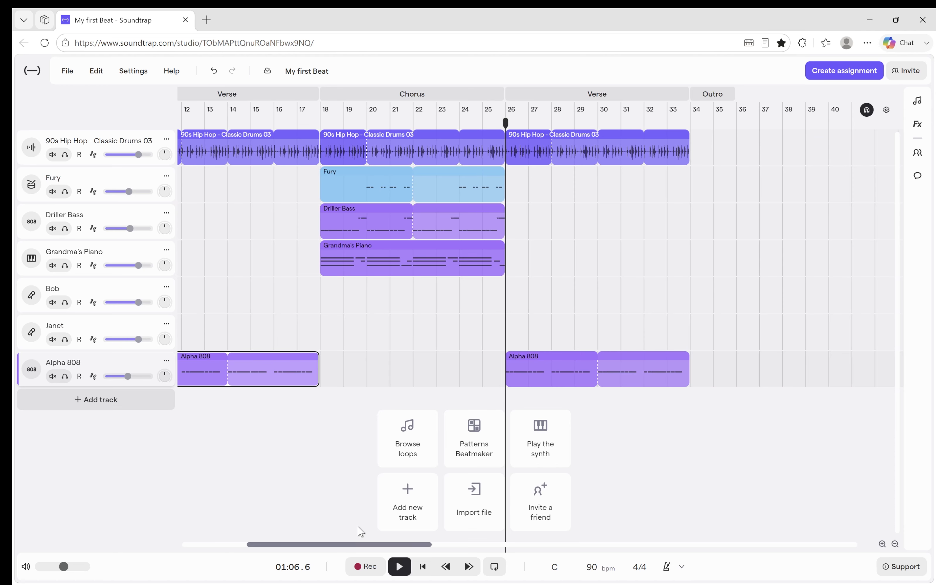
Copy the second chorus's Grandma's Piano region and paste it at bar 34 in the Outro.
left_click(424, 267)
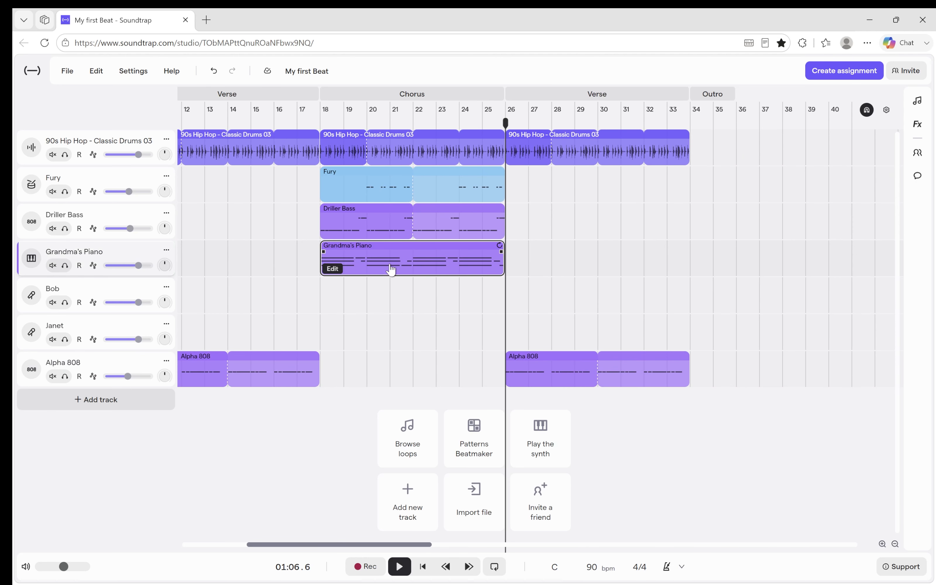
left_click(696, 118)
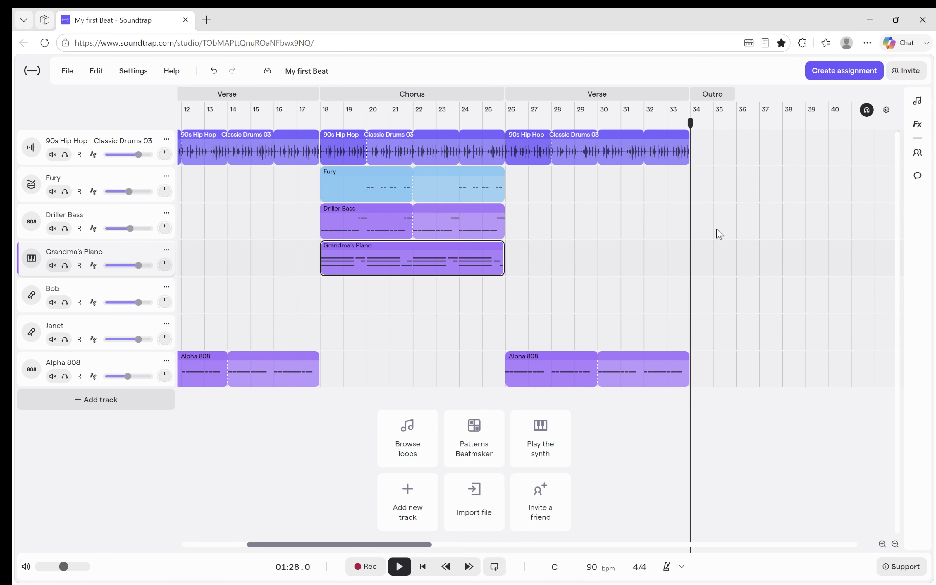
key("ctrl+v")
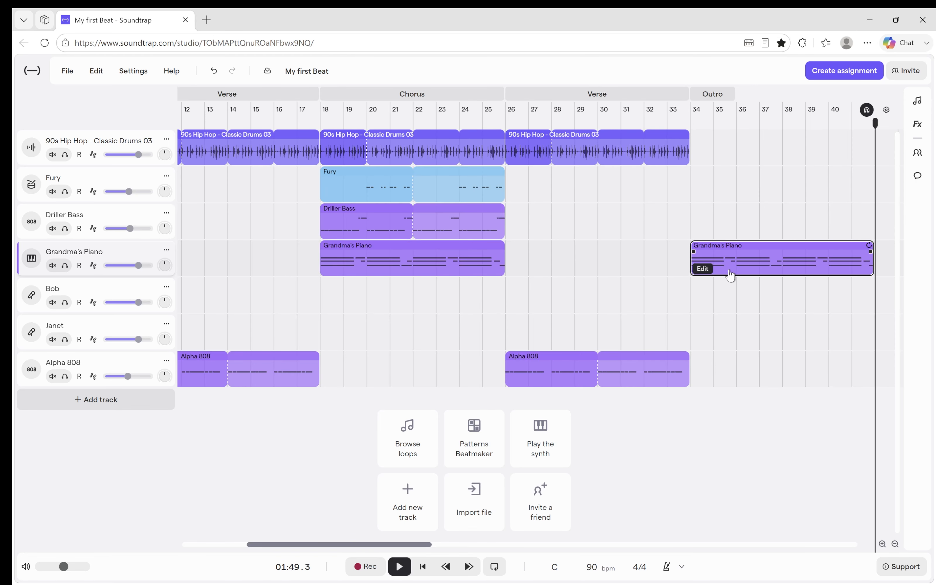
Shorten the Outro's Grandma's Piano region to one bar, ending at bar 35.
left_click_drag(426, 544, 461, 544)
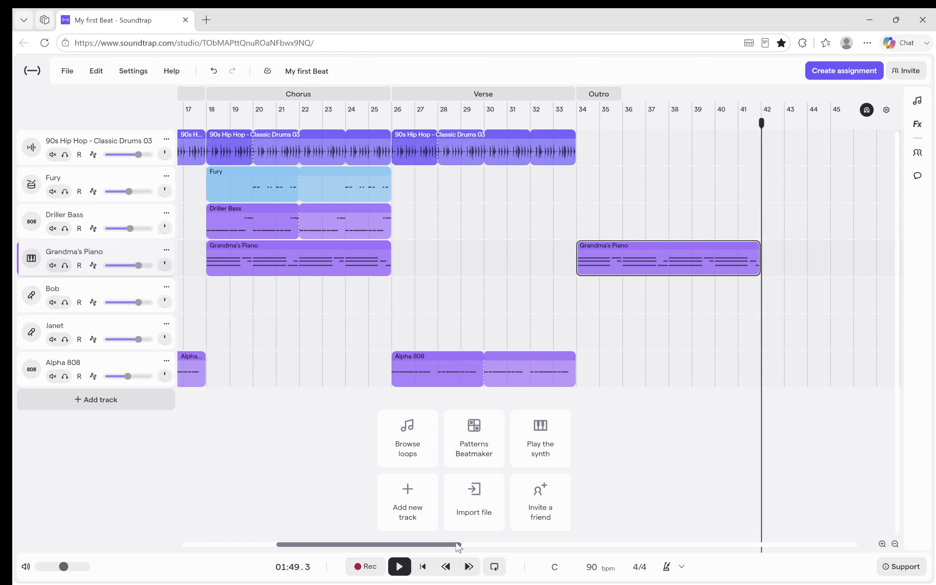
mouse_move(743, 258)
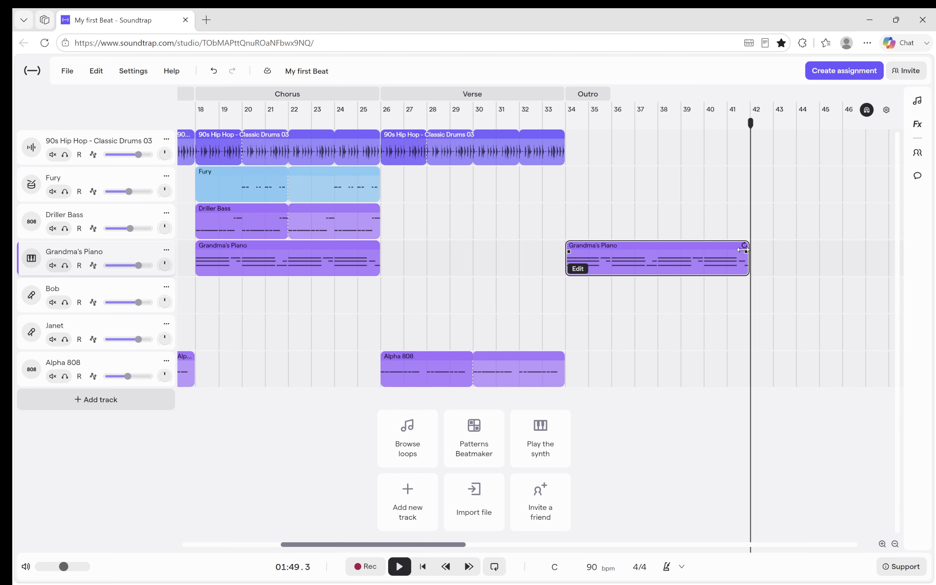
mouse_move(746, 251)
left_mouse_down()
mouse_move(687, 253)
mouse_move(747, 252)
left_mouse_up()
left_click(740, 269)
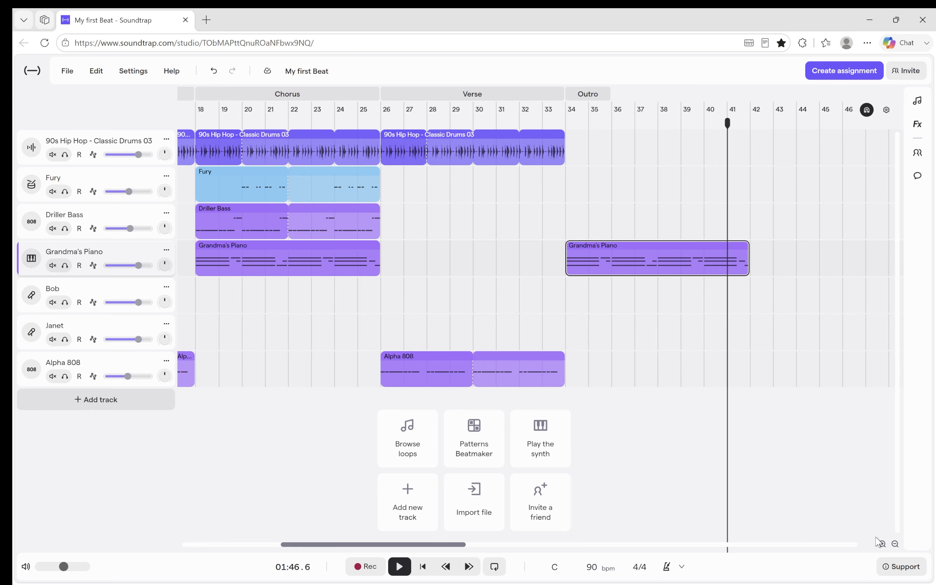
left_click(882, 544)
mouse_move(589, 267)
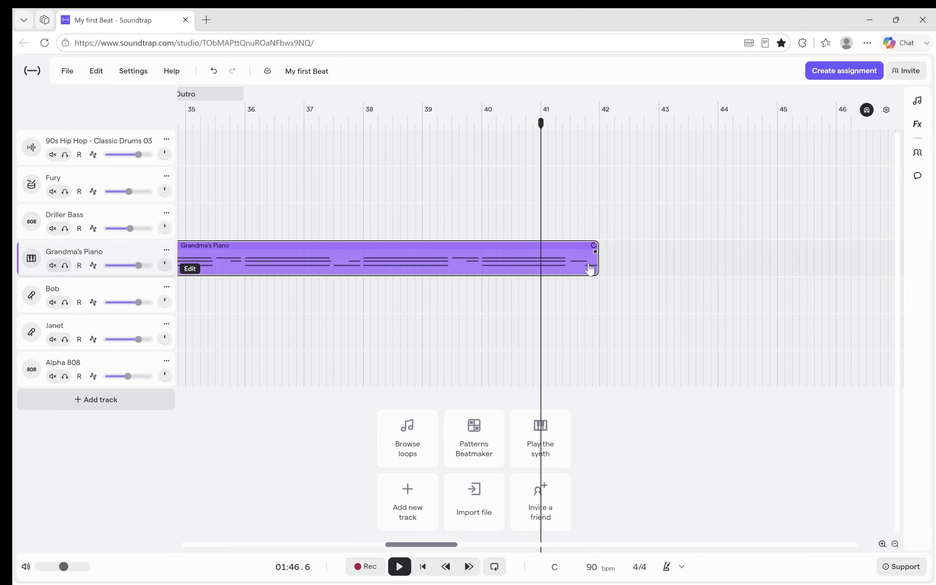
left_click_drag(594, 272, 408, 270)
Shorten the Outro section to one bar to match the piano region and play the ending from bar 33.
left_click(296, 123)
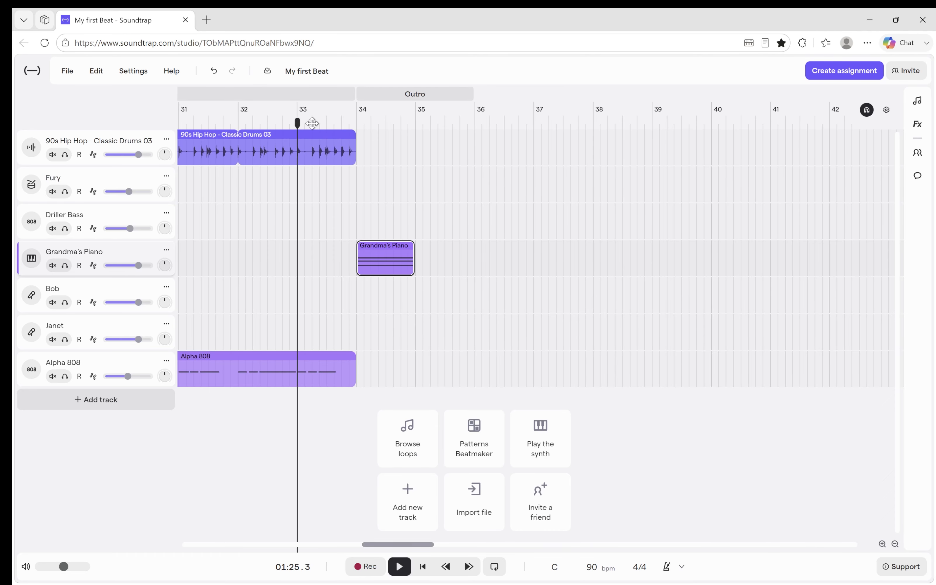
left_click_drag(473, 97, 388, 105)
key("space")
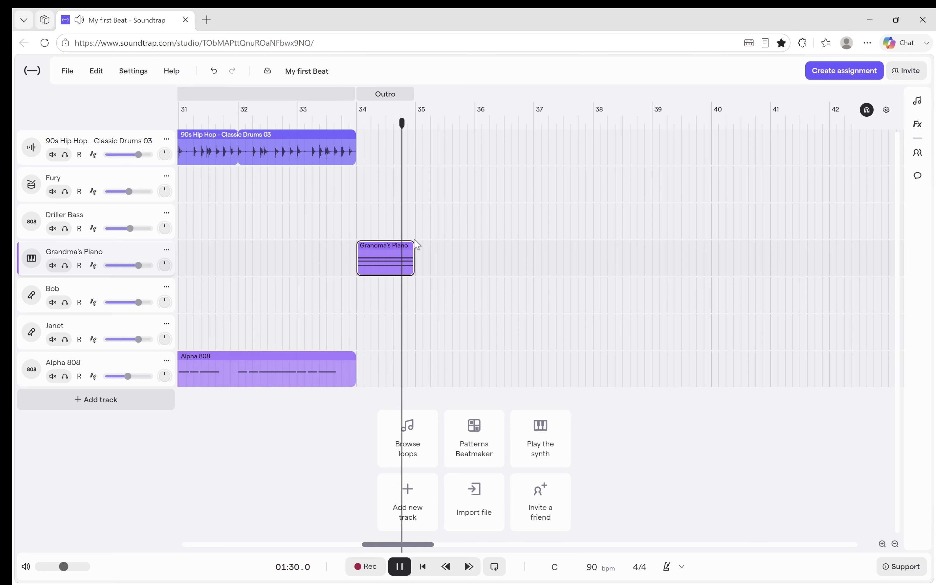
key("space")
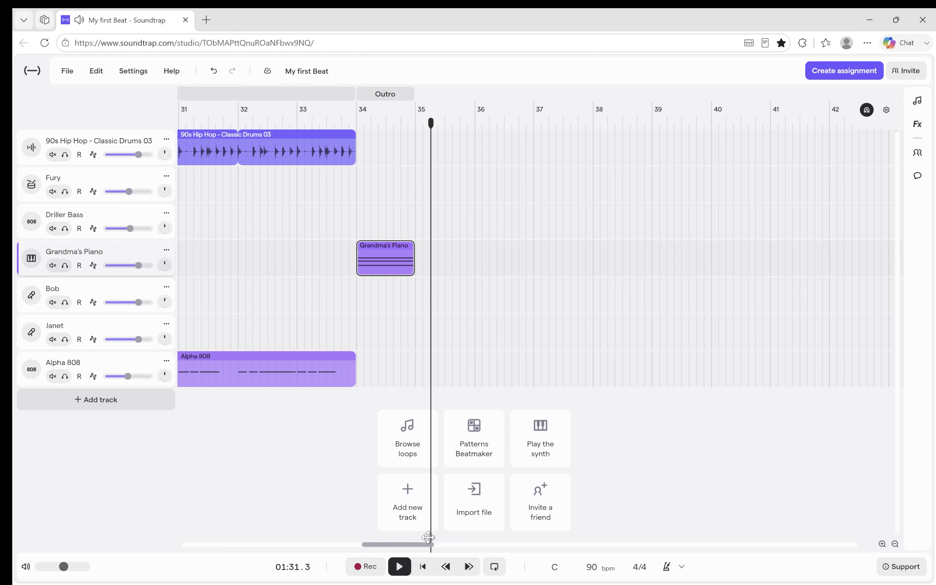
Review the song arrangement from the Intro through to the Outro.
left_click_drag(419, 545, 118, 538)
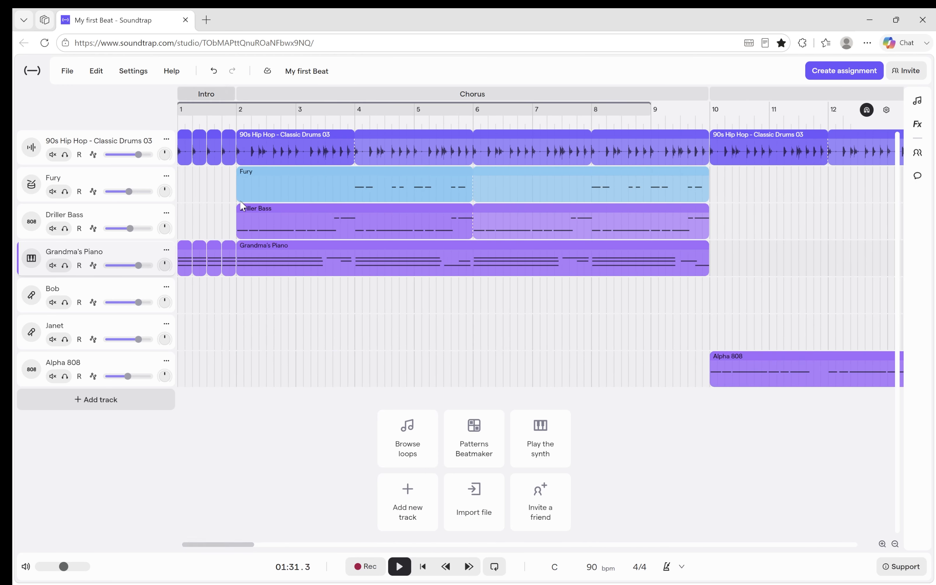
left_click(895, 543)
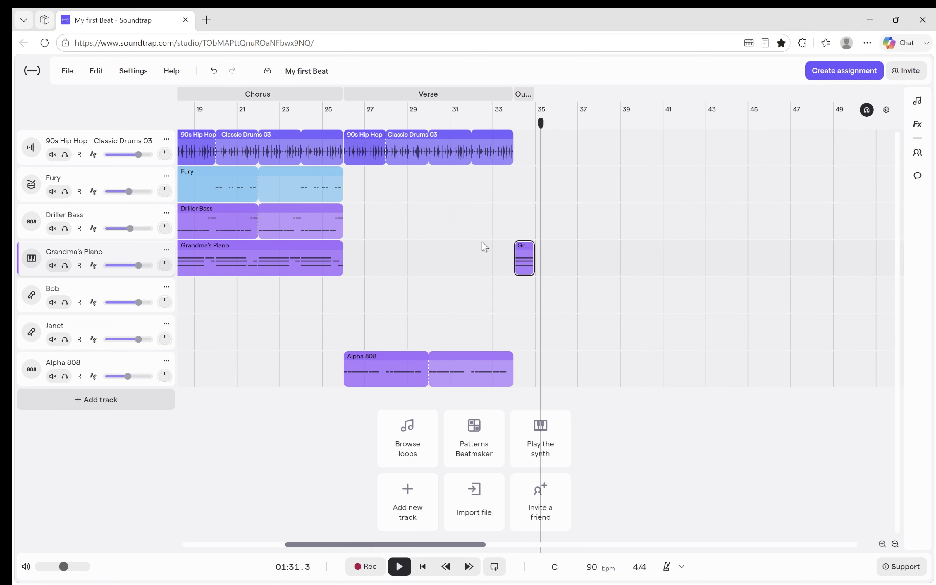
left_click_drag(411, 548, 248, 549)
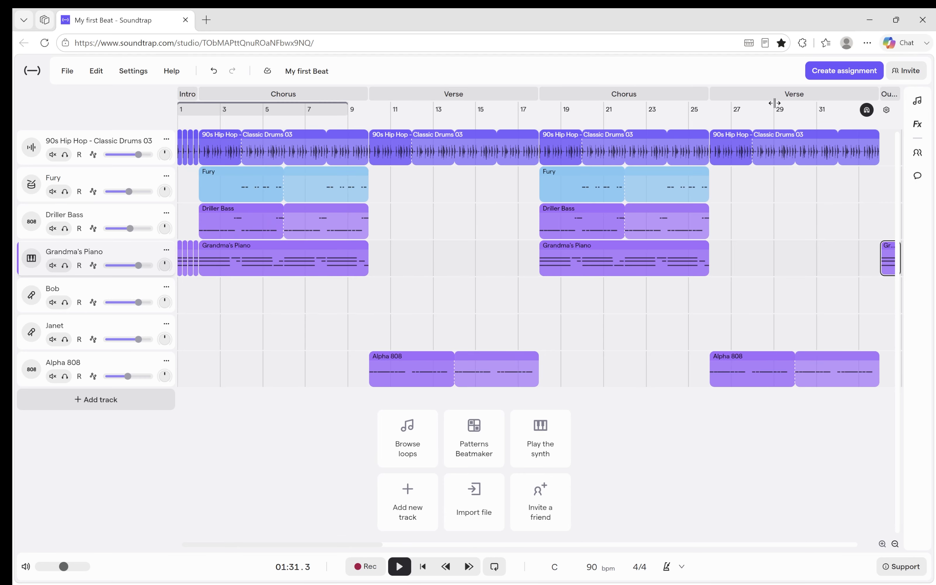
left_click_drag(299, 543, 258, 522)
mouse_move(365, 544)
left_mouse_down()
mouse_move(452, 548)
mouse_move(348, 549)
left_mouse_up()
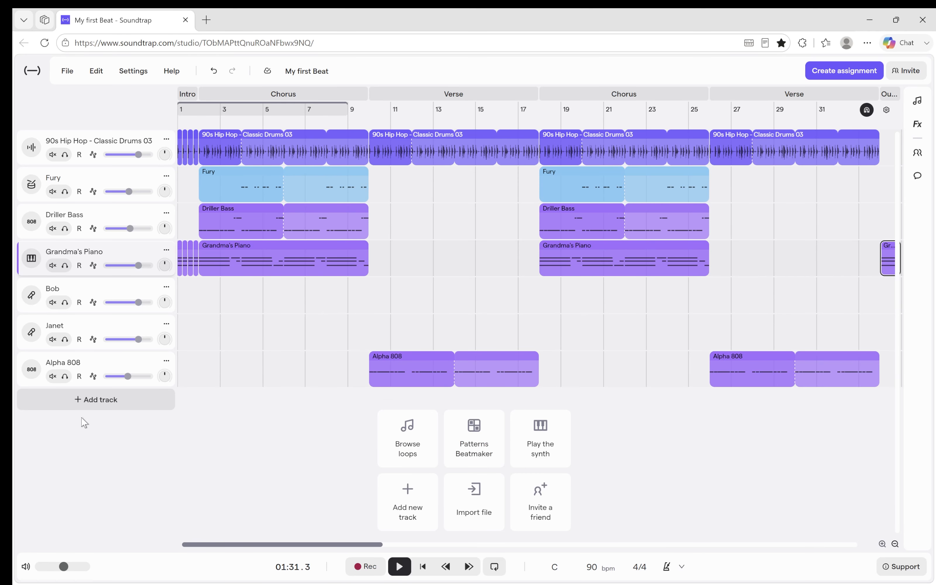
Create a Factory track with the Patterns Beatmaker and fill the first eight Hihat (Closed) steps of its two-bar pattern.
left_click(135, 405)
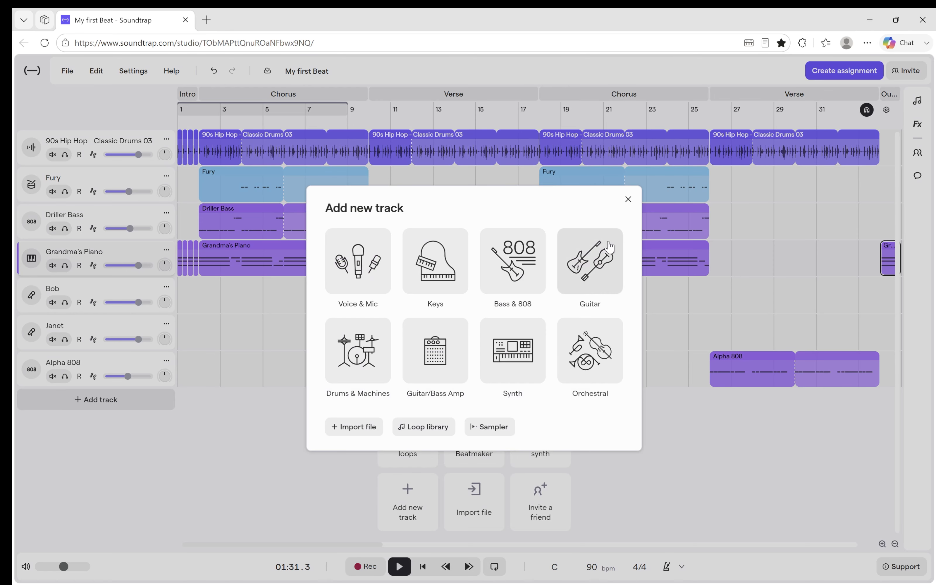
left_click(261, 430)
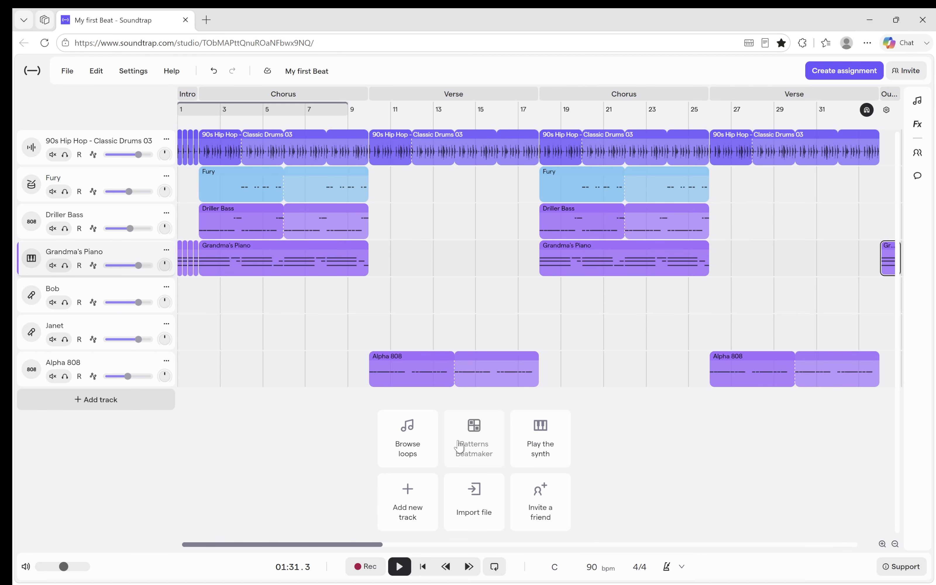
left_click(476, 443)
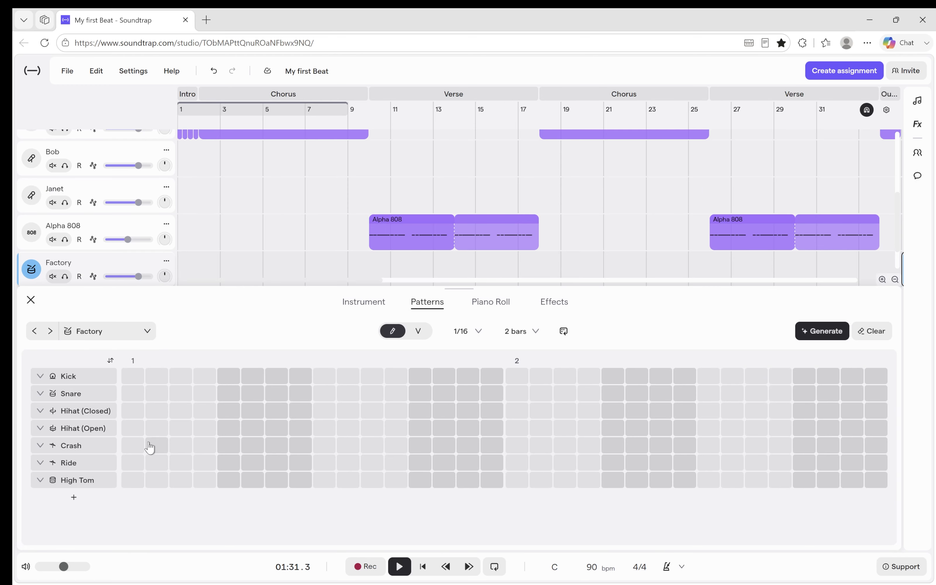
left_click_drag(132, 419, 316, 422)
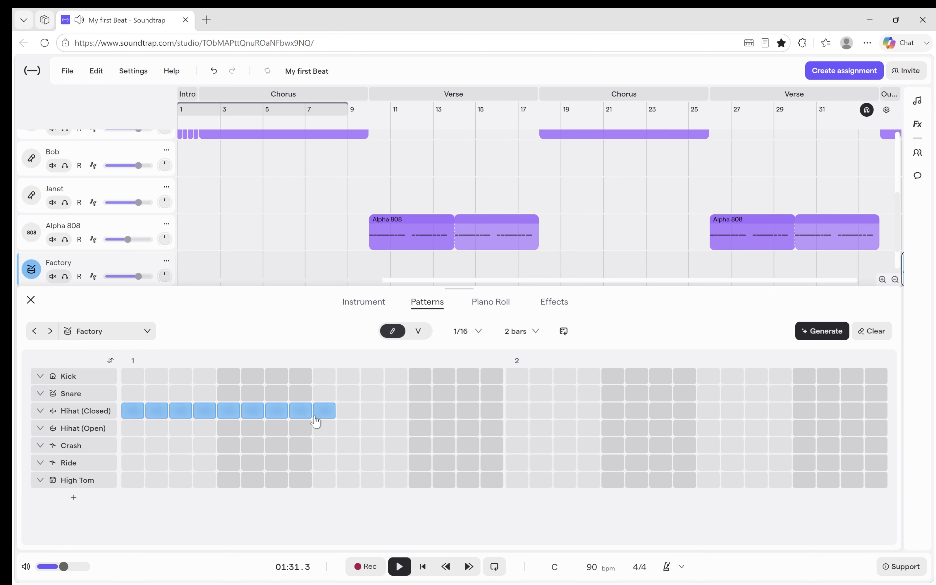
left_click(31, 300)
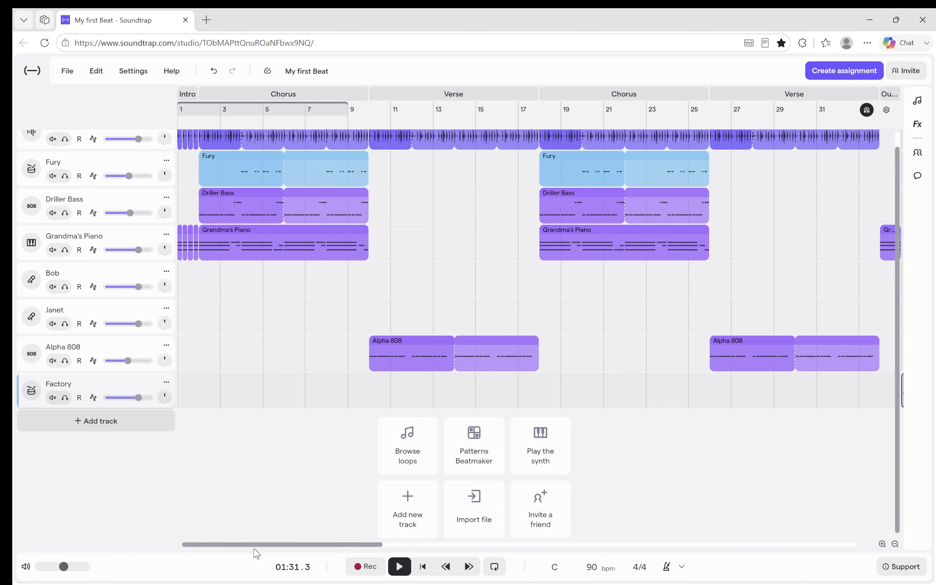
Move the Factory region from bar 35 to the start of the Intro at bar 1.
left_click_drag(258, 545, 351, 545)
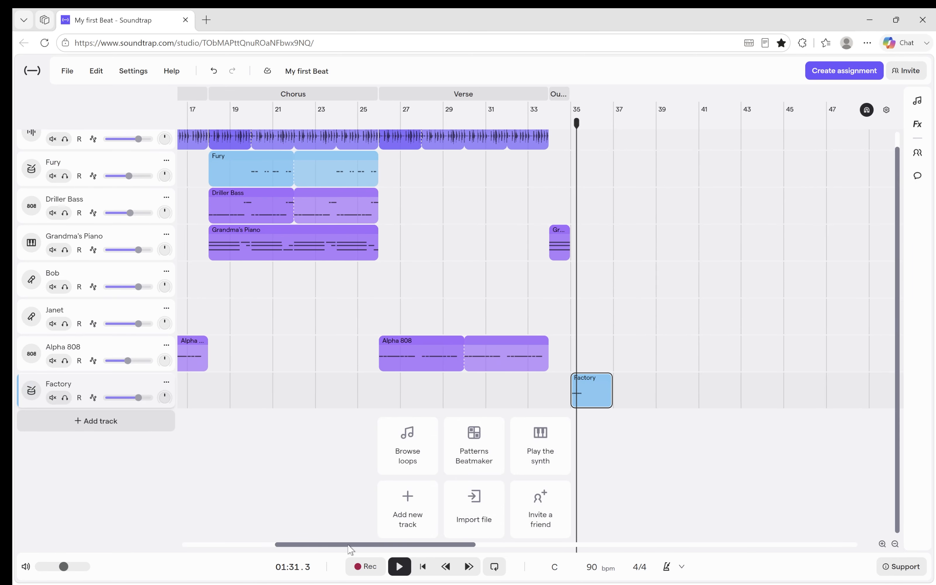
left_click_drag(595, 393, 112, 393)
left_click(882, 544)
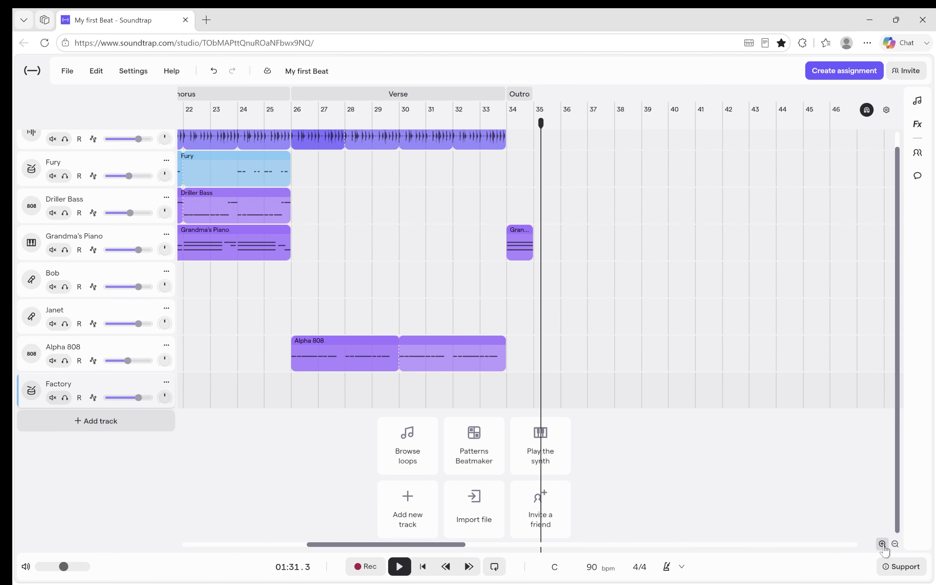
left_click_drag(413, 549, 228, 552)
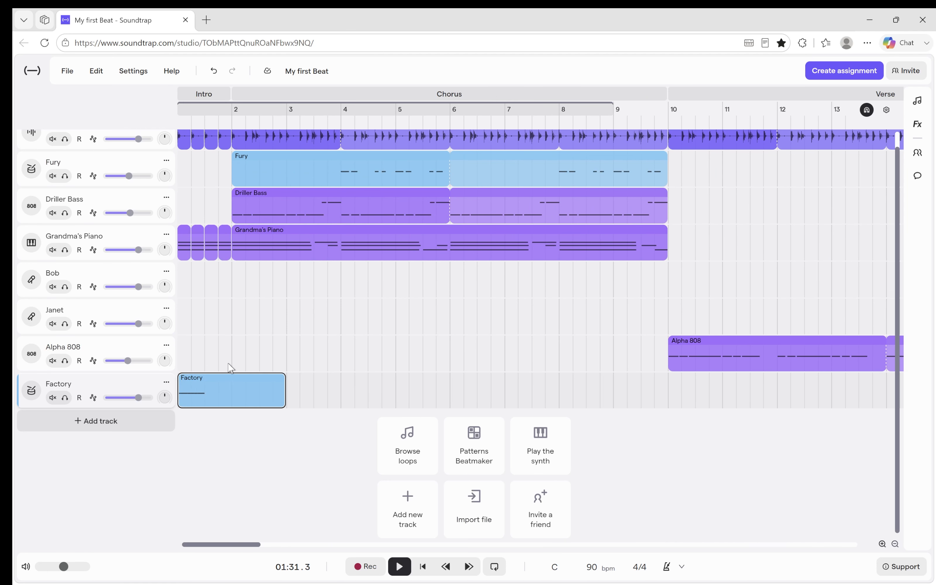
Trim the Factory region to half a bar, loop it to fill the one-bar Intro, and play the song's opening.
mouse_move(281, 387)
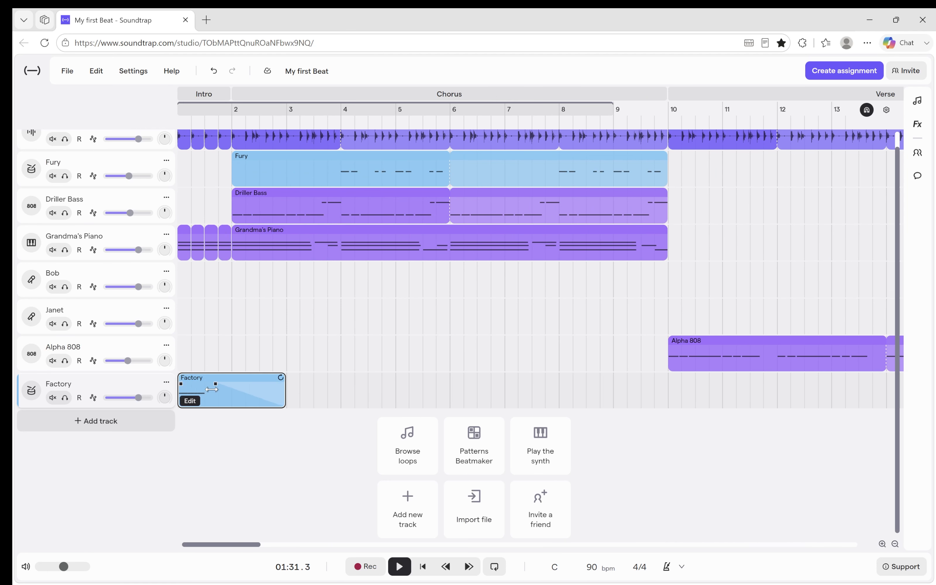
left_click_drag(284, 389, 231, 387)
left_click(423, 566)
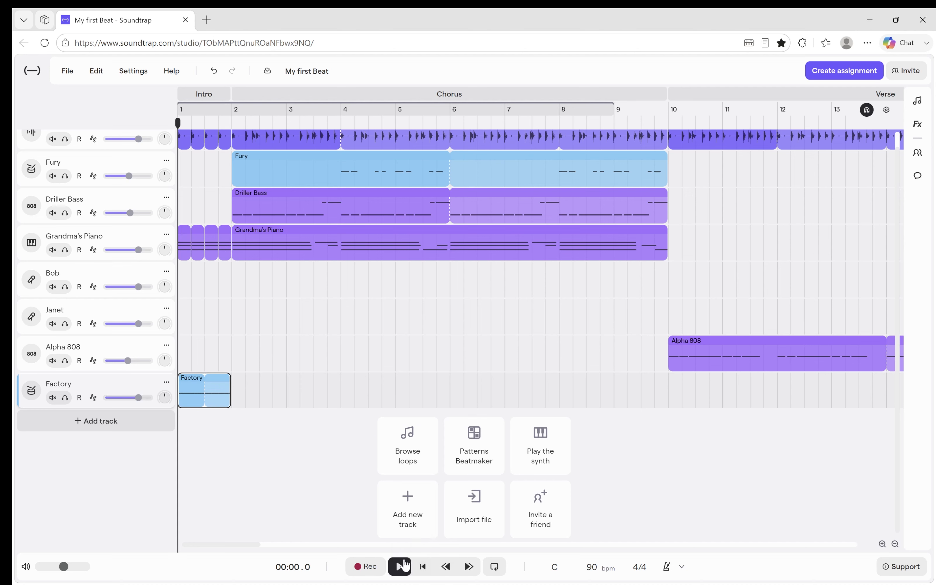
left_click(402, 566)
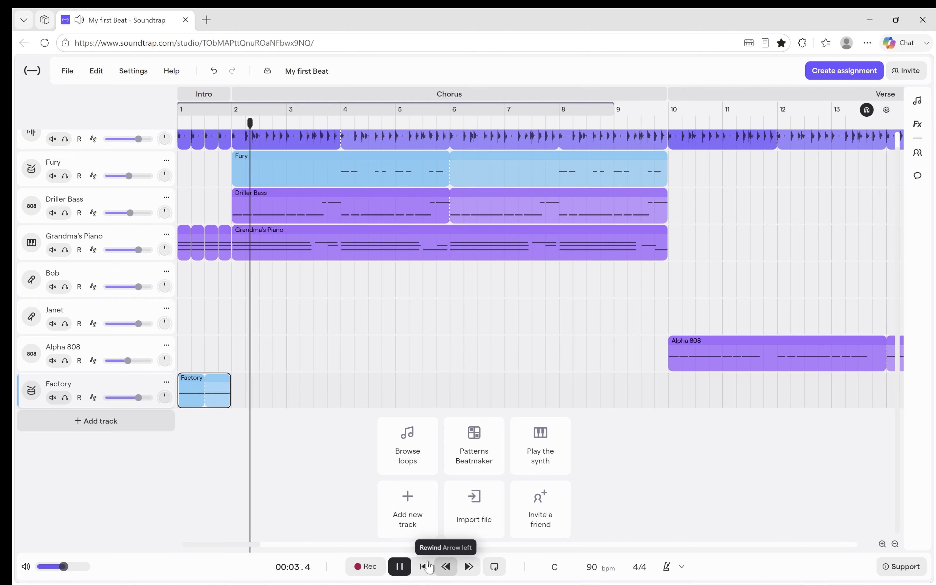
left_click(400, 566)
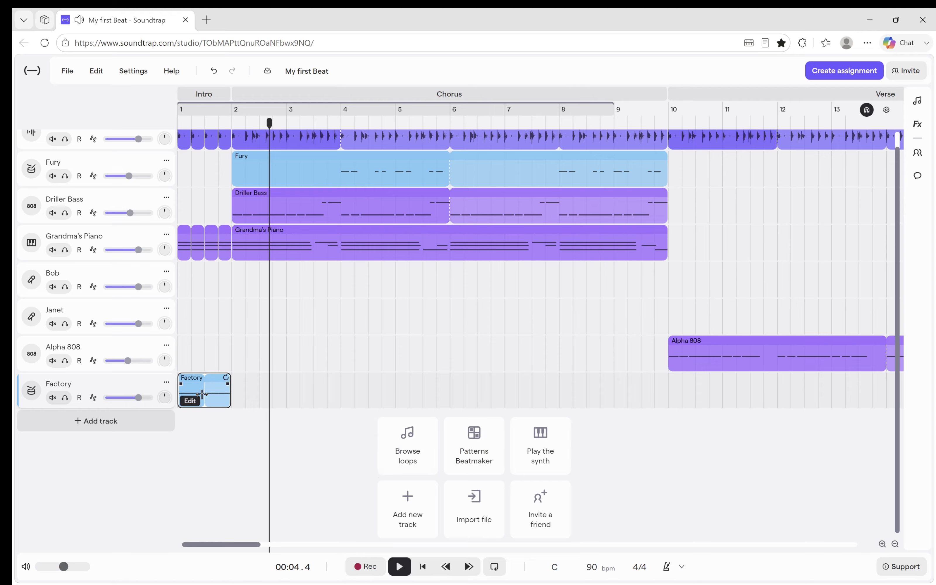
Try the Factory region at the start of the first Verse at bar 10 and return it to the Intro.
left_click_drag(217, 398, 712, 442)
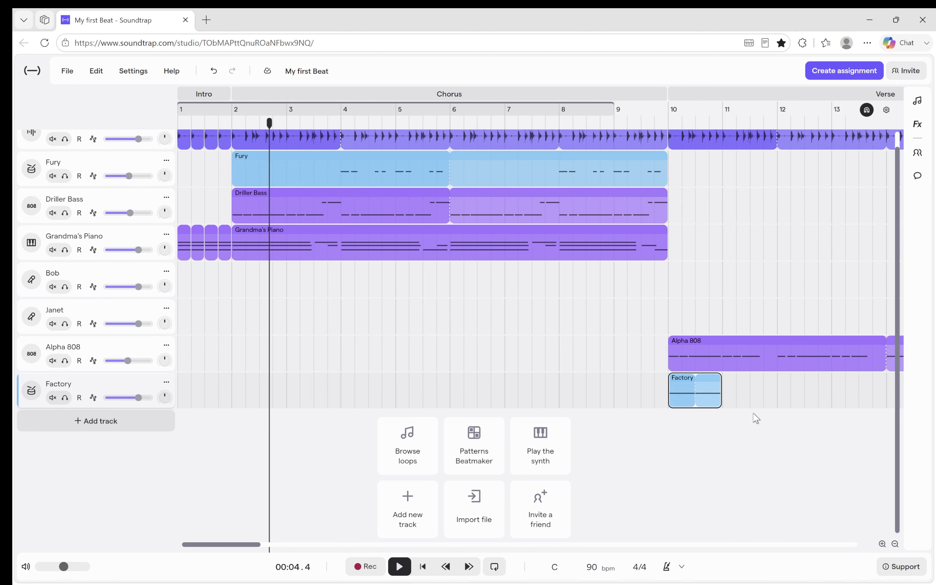
left_click_drag(685, 395, 91, 403)
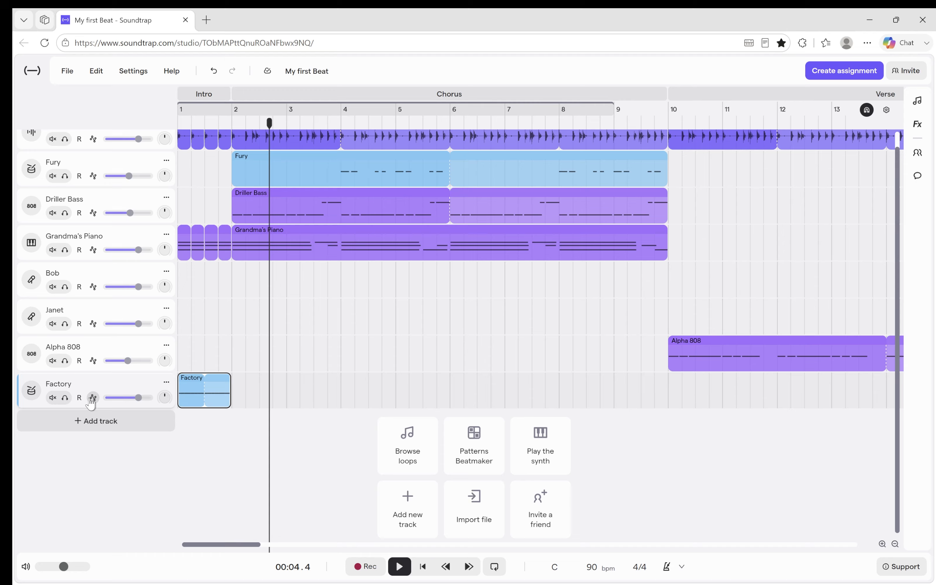
Open the additional options for the Factory track.
left_click(167, 383)
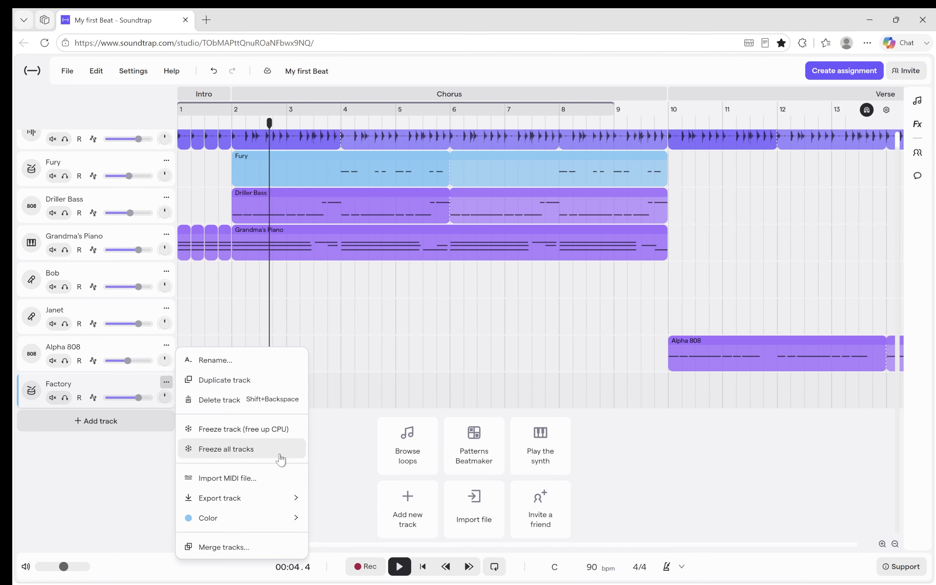
mouse_move(229, 505)
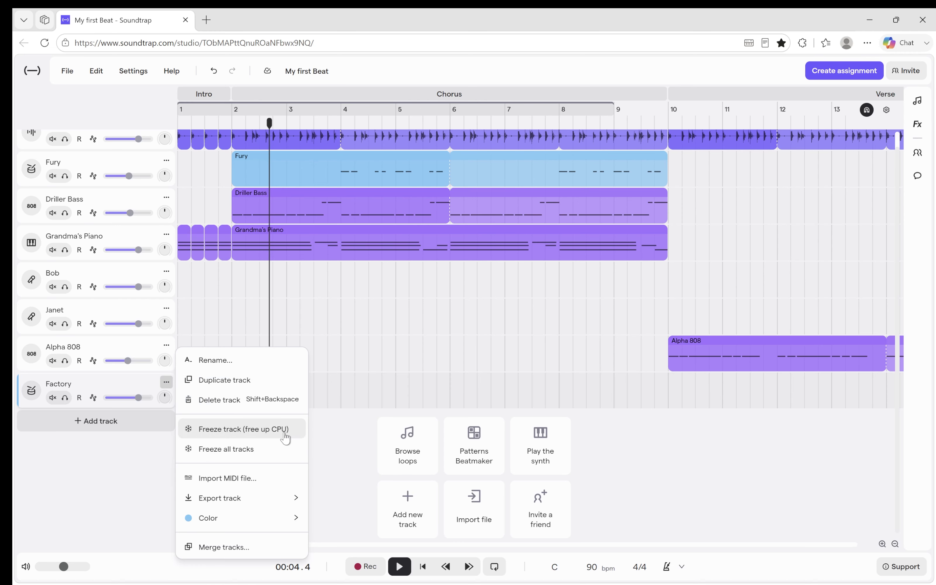